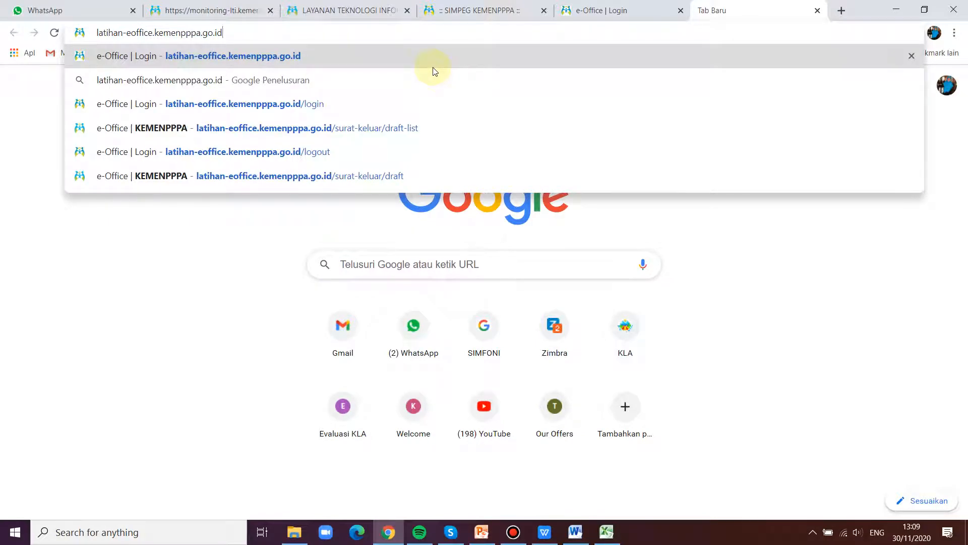
# Step: Open latihan-eoffice.kemenpppa.go.id and log in with the account's e-mail, password and captcha answer
pyautogui.click(432, 65)
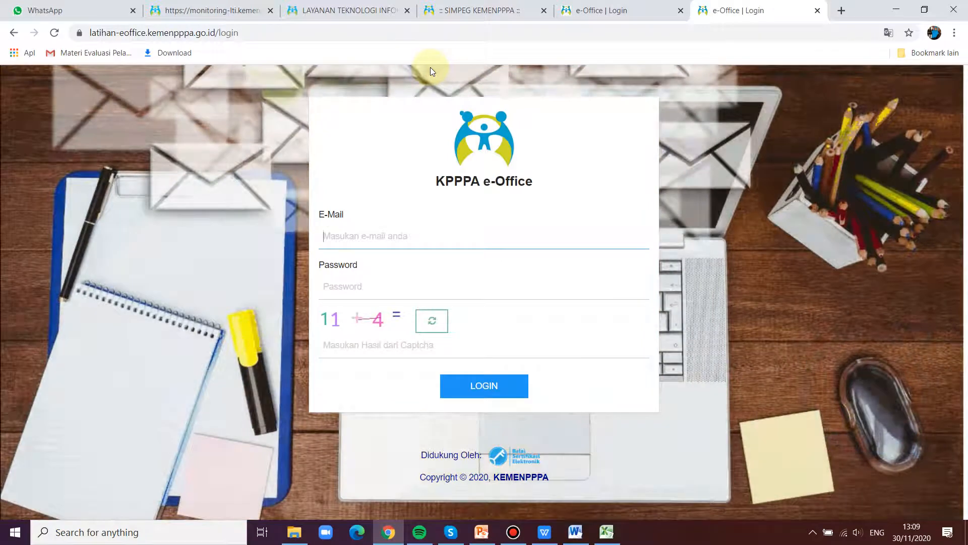
pyautogui.write('anugrah')
pyautogui.press('Down')
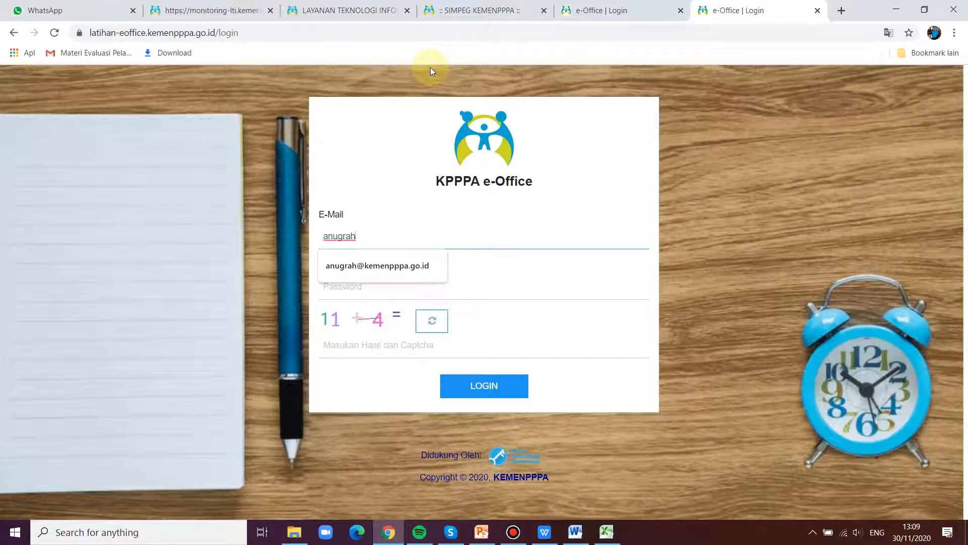
pyautogui.press('Tab')
pyautogui.write('•••••••')
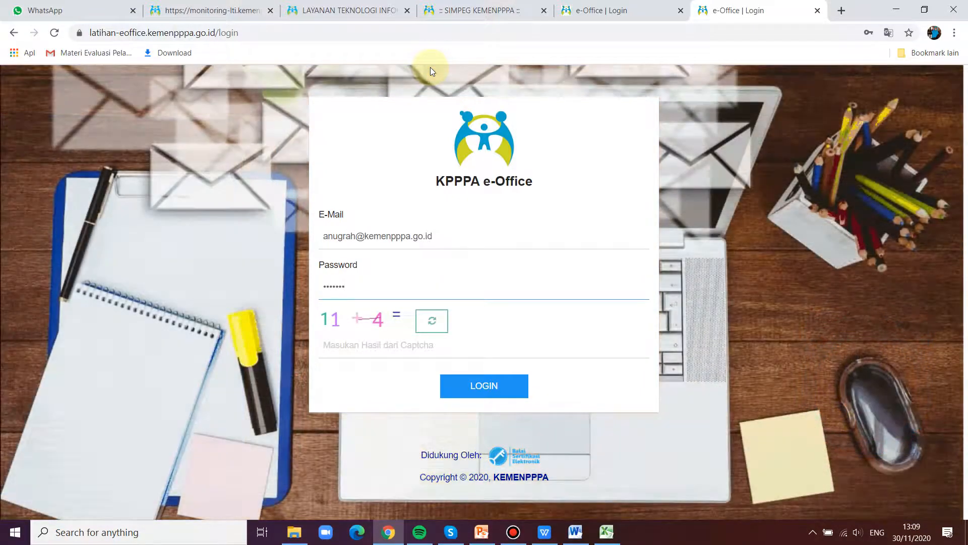
pyautogui.click(348, 349)
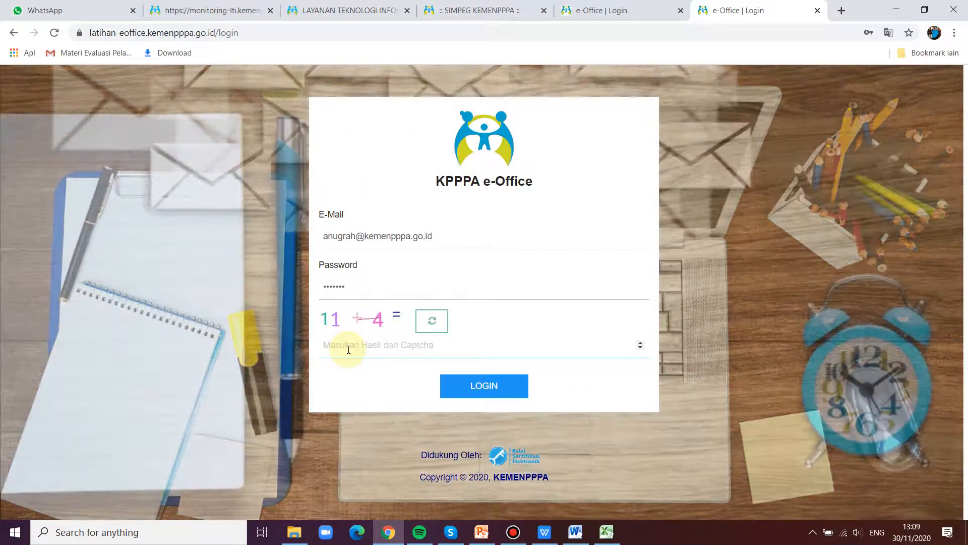
pyautogui.write('15')
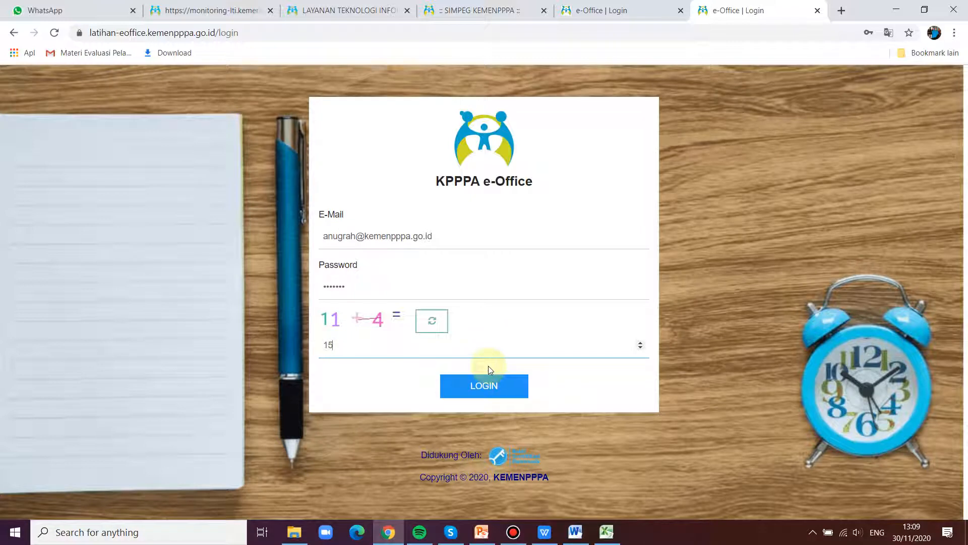
pyautogui.click(496, 384)
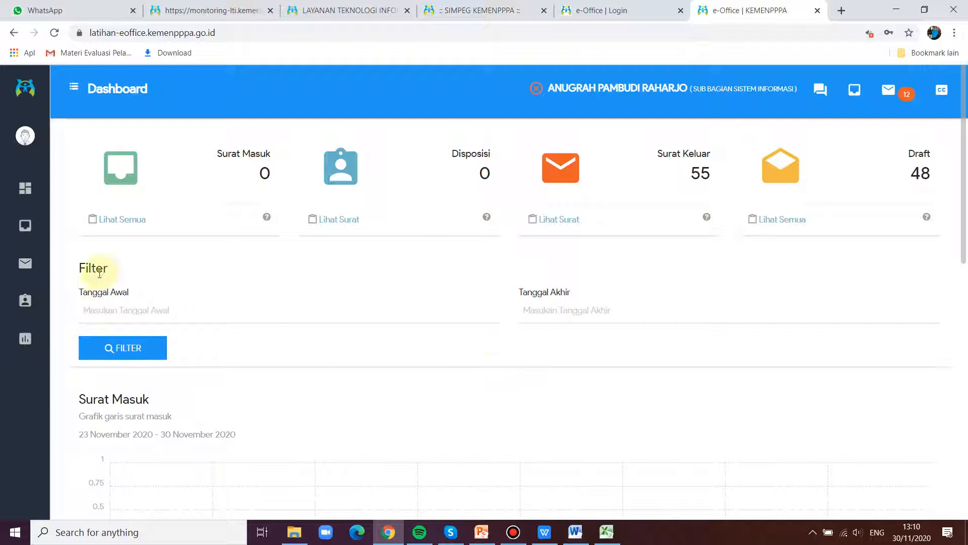
# Step: Start a new outgoing letter draft using Upload Surat as the creation method and Tidak menggunakan e-signature as the signing method
pyautogui.moveTo(51, 261)
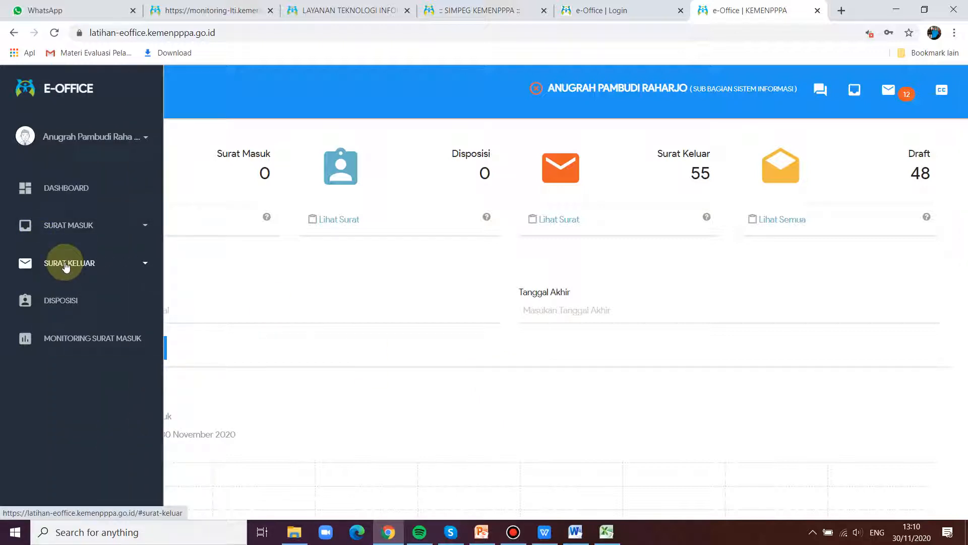
pyautogui.click(66, 264)
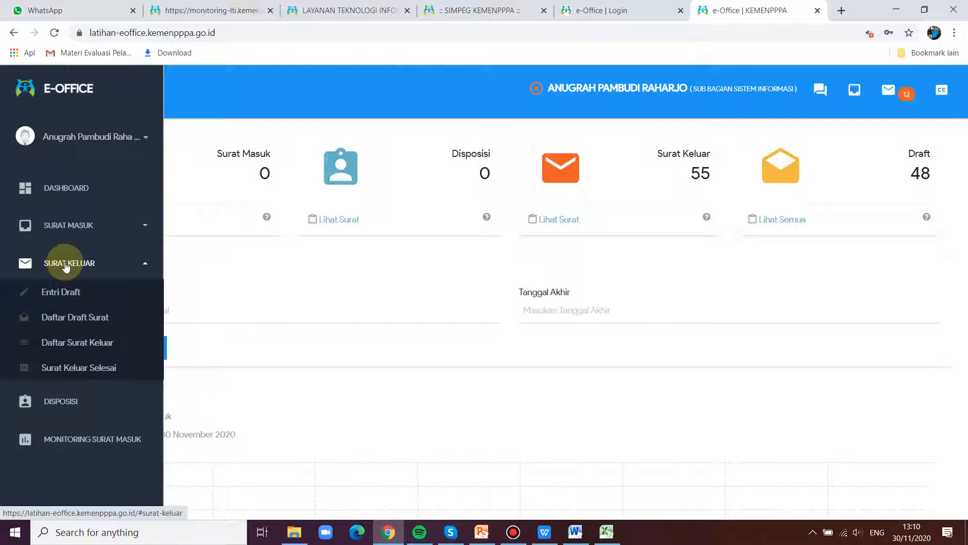
pyautogui.click(61, 300)
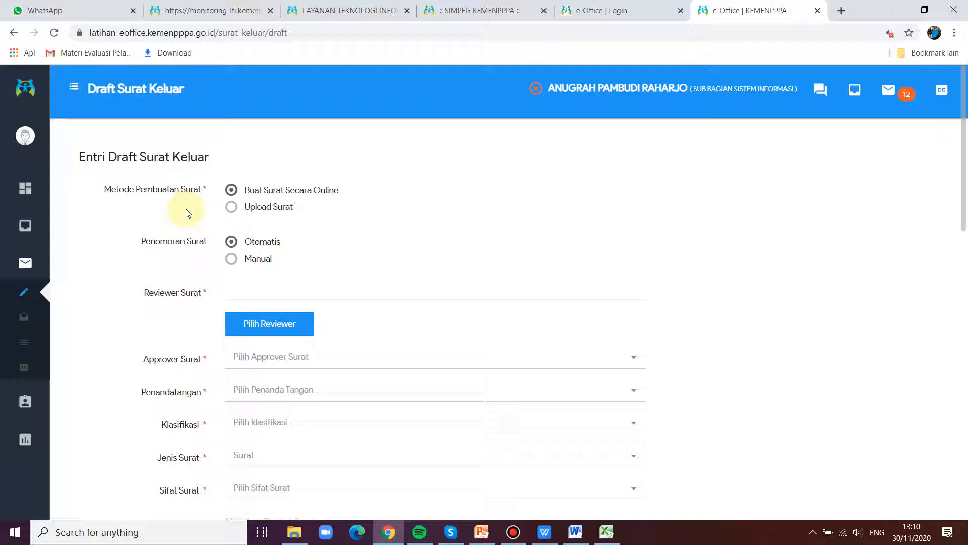
pyautogui.click(231, 208)
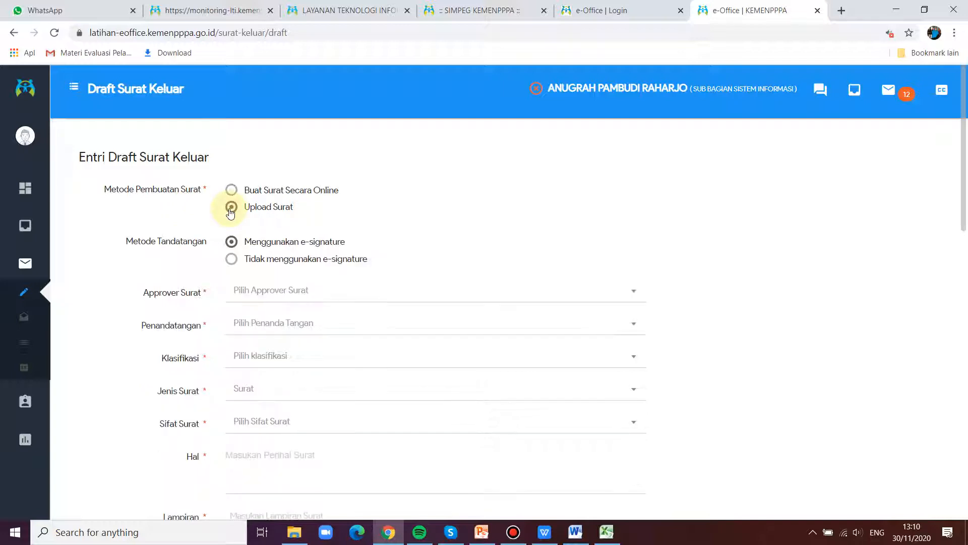
pyautogui.click(231, 260)
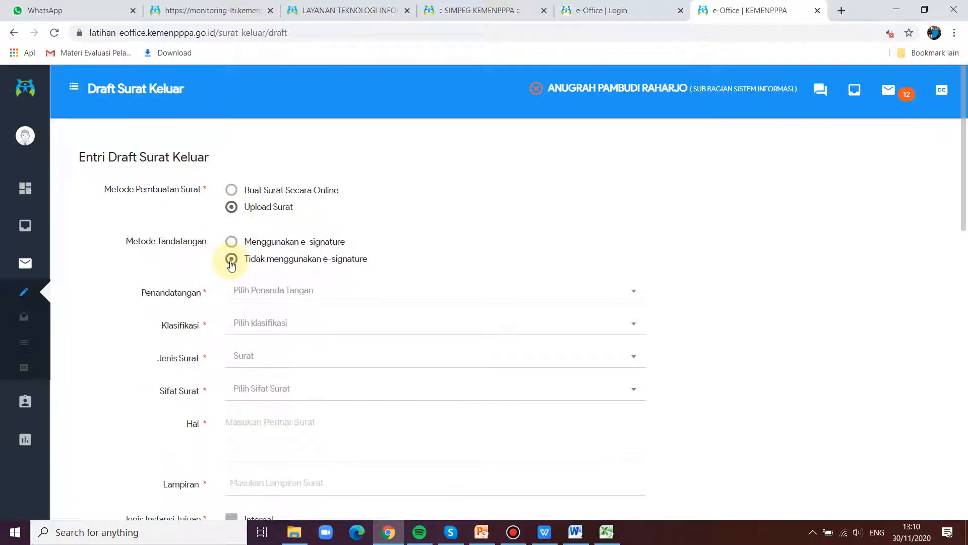
# Step: Check who signed the invitation PDF in WPS Office and select that ministry secretary as Penandatangan in the e-Office draft
pyautogui.click(545, 533)
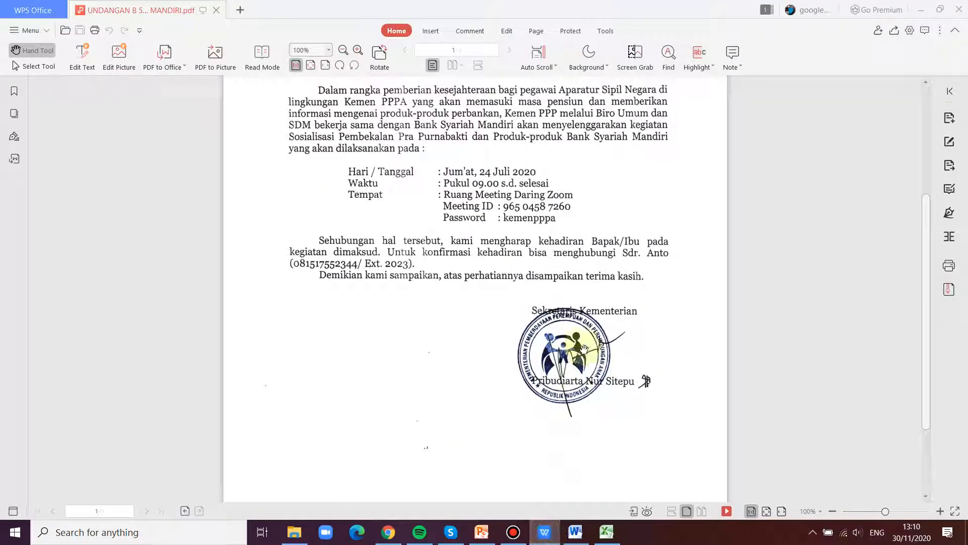
pyautogui.click(389, 533)
pyautogui.click(313, 293)
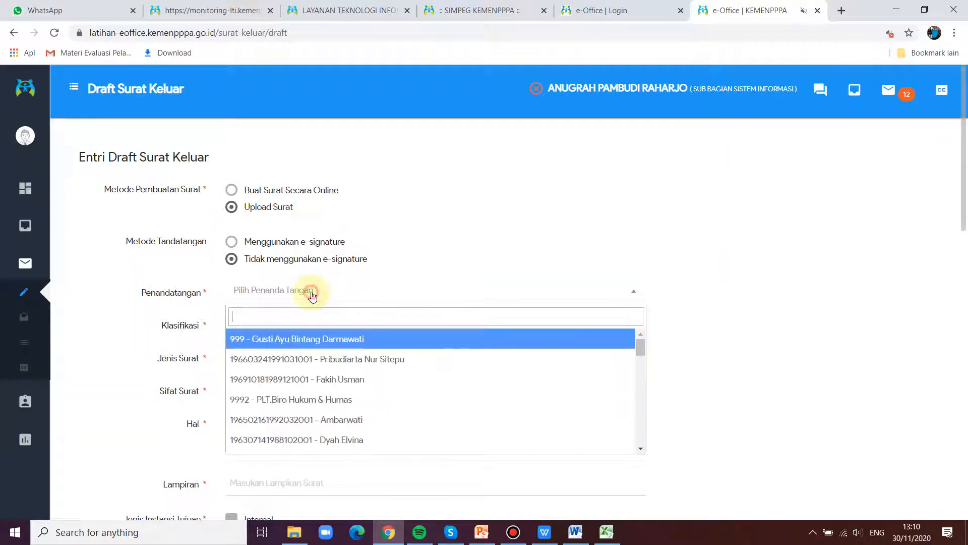
pyautogui.click(384, 360)
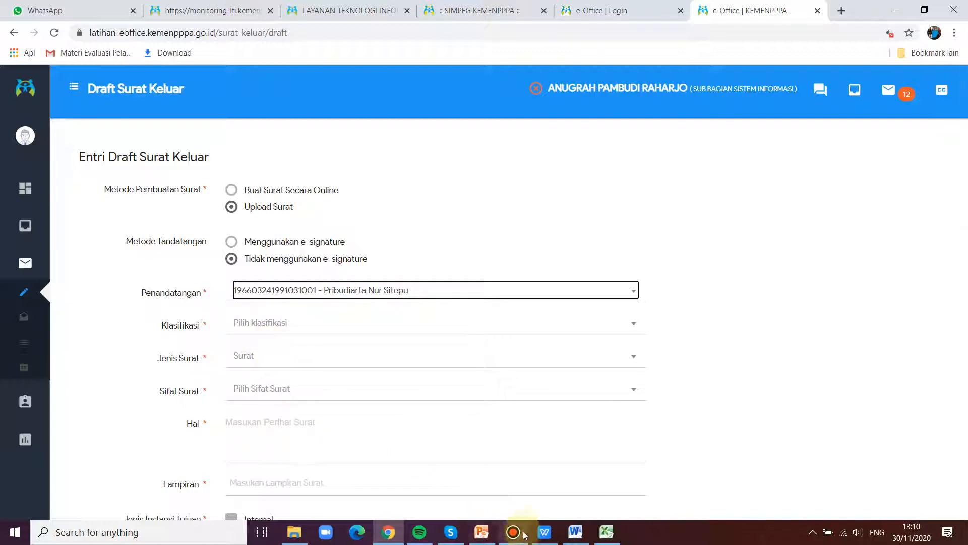
# Step: Check the letter number in the WPS Office PDF and set the draft's Klasifikasi to KP.09 Kesejahteraan Pegawai
pyautogui.click(545, 533)
pyautogui.scroll(5, 512, 298)
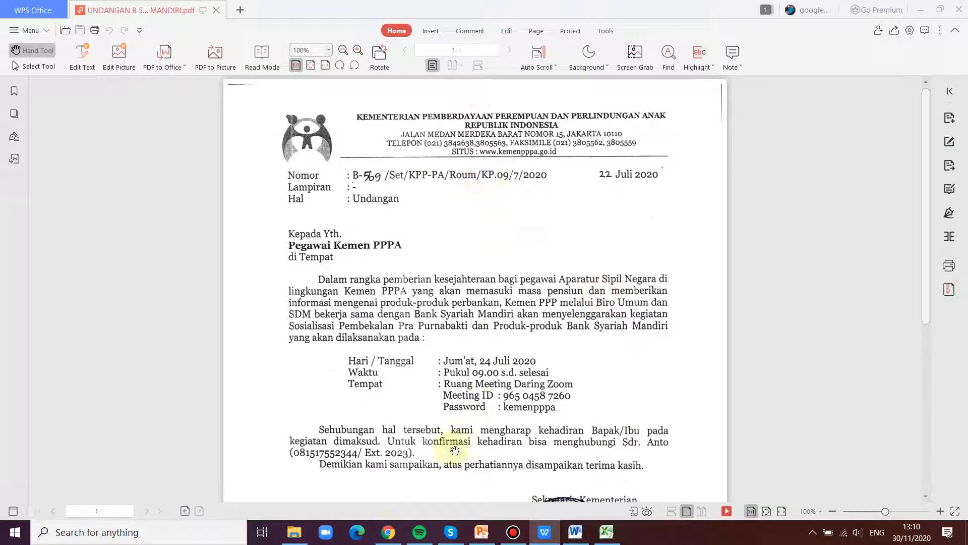
pyautogui.click(389, 532)
pyautogui.click(373, 325)
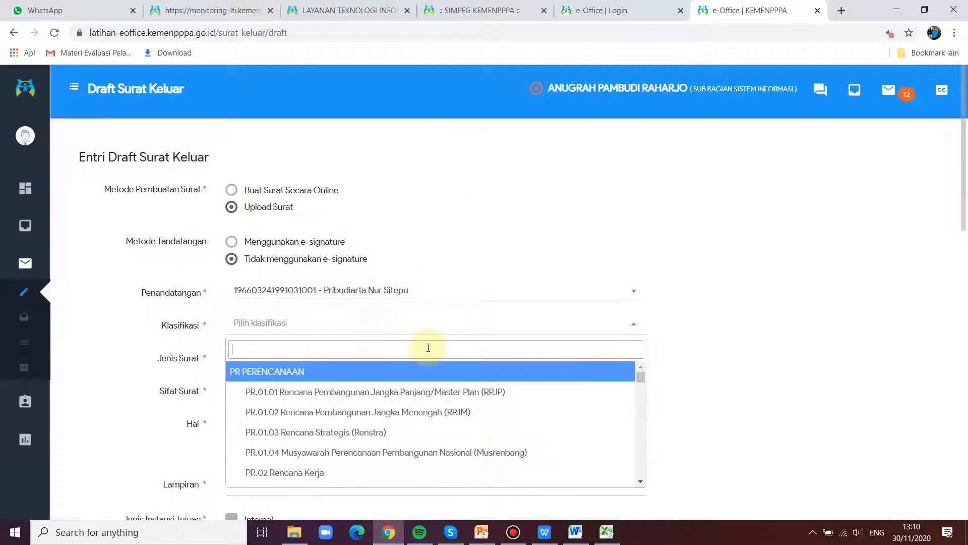
pyautogui.write('kp')
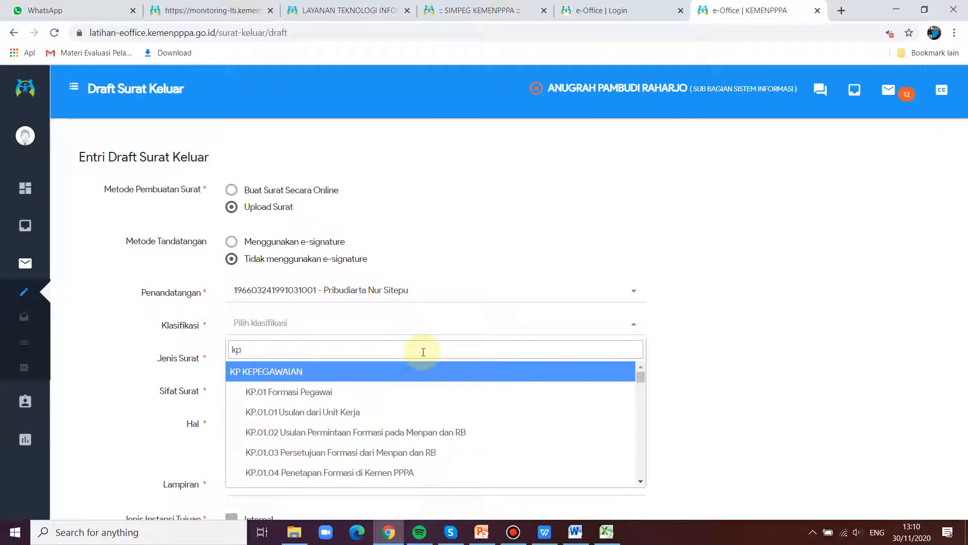
pyautogui.scroll(-10, 438, 404)
pyautogui.scroll(-10, 438, 412)
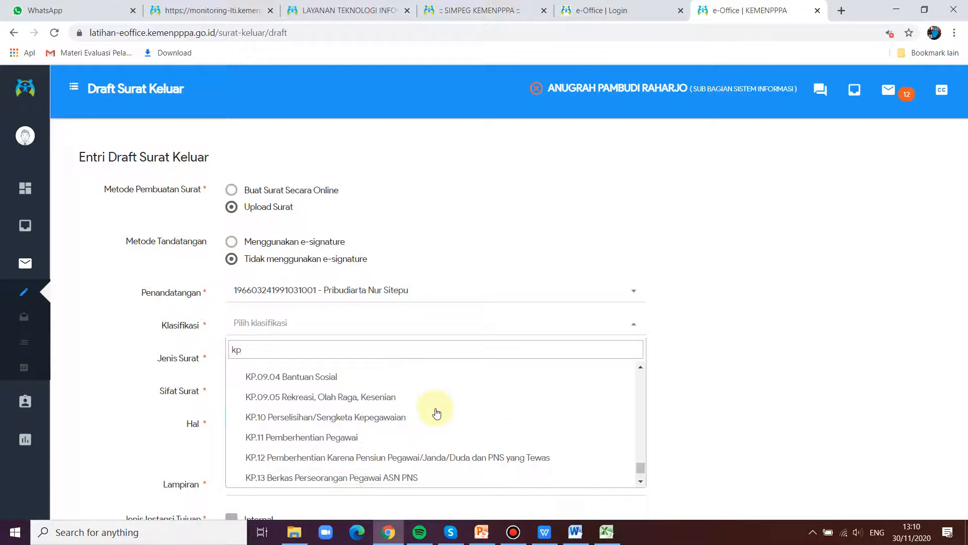
pyautogui.scroll(3, 409, 399)
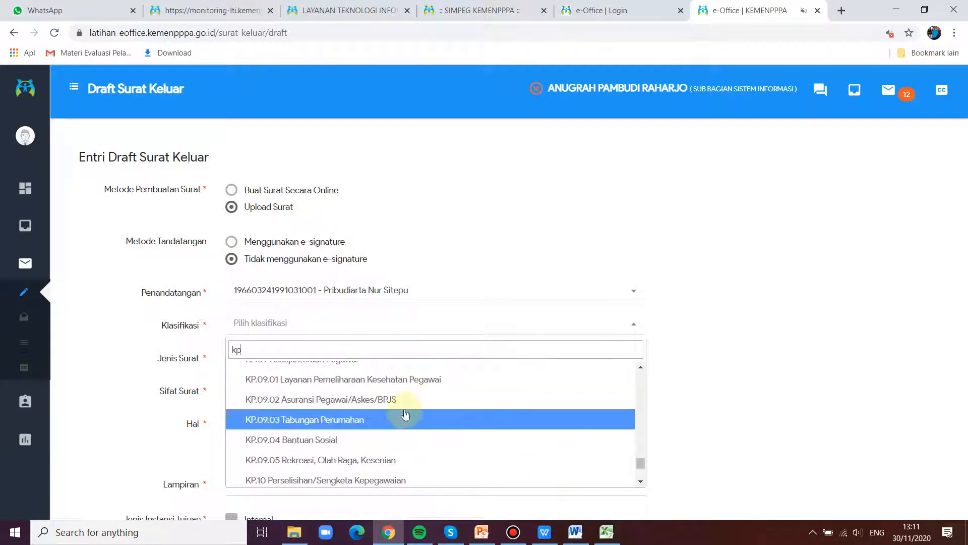
pyautogui.scroll(1, 406, 414)
pyautogui.click(406, 419)
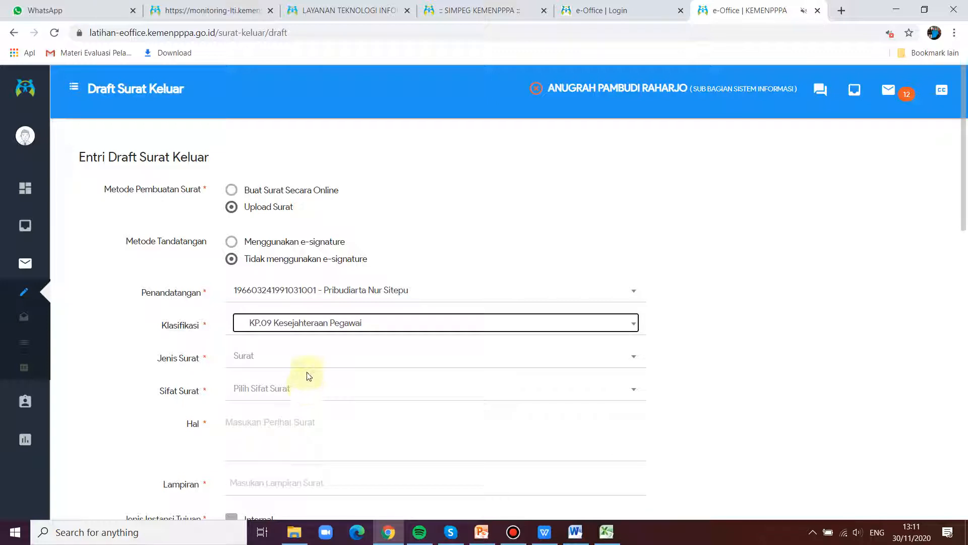
# Step: Consult the invitation PDF in WPS Office and set the draft's Jenis Surat to Surat Undangan
pyautogui.click(544, 531)
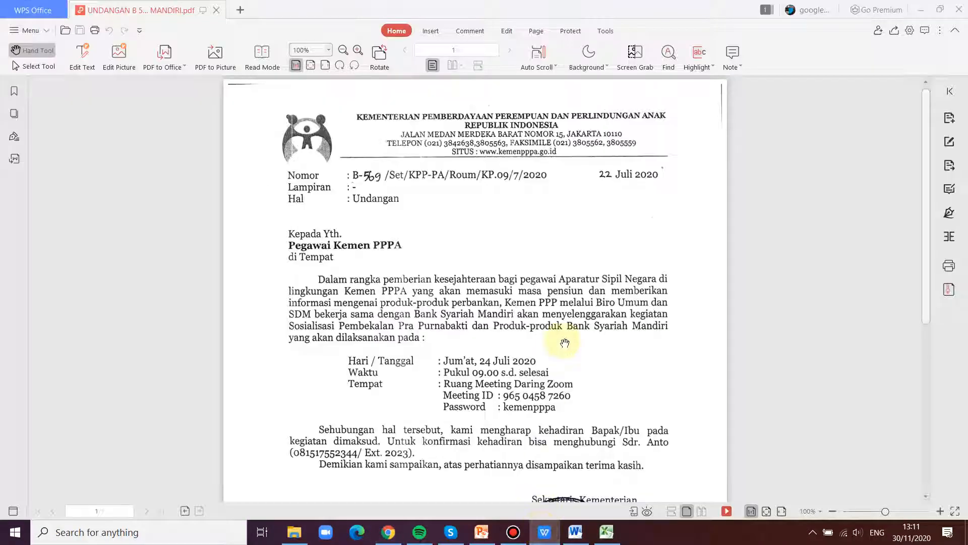
pyautogui.click(388, 532)
pyautogui.click(343, 359)
pyautogui.click(315, 444)
pyautogui.click(301, 362)
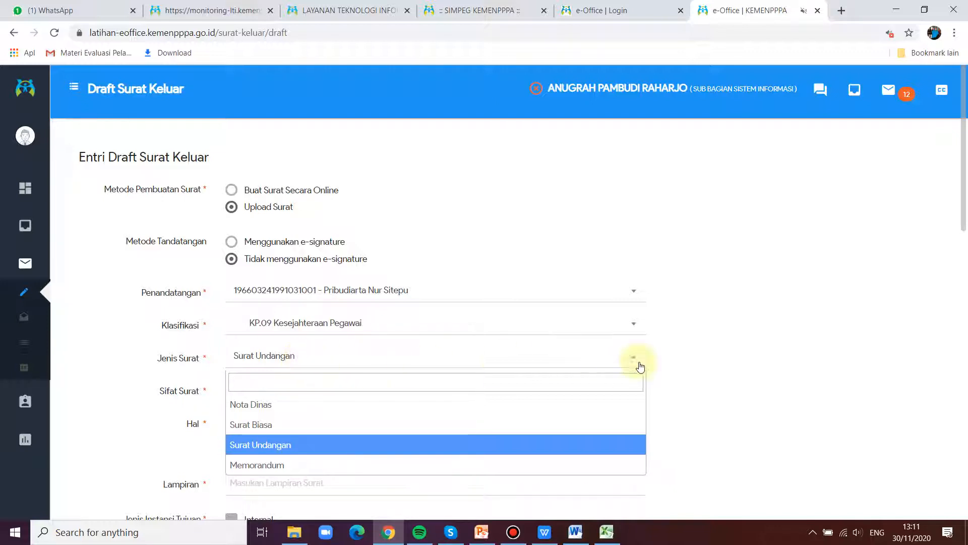
pyautogui.click(762, 364)
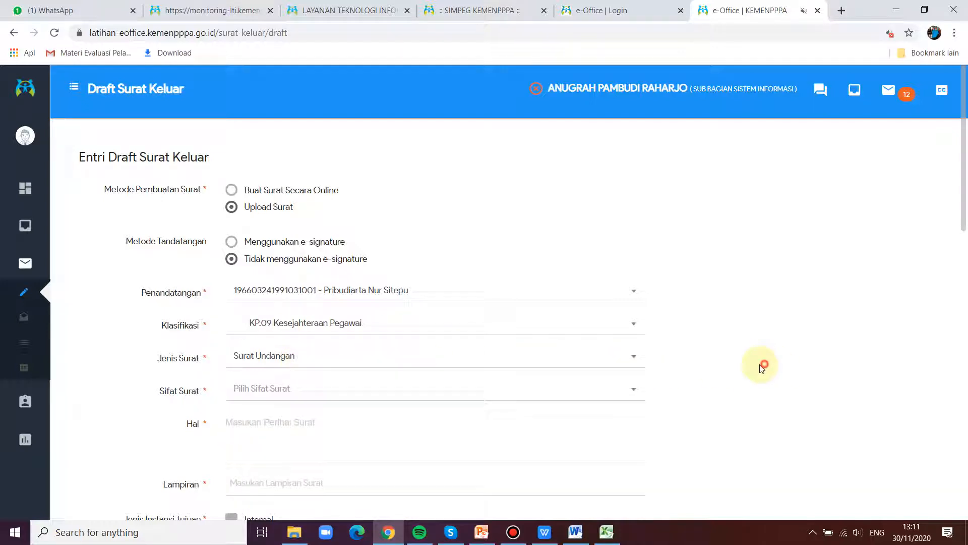
# Step: Review the available letter priorities and set Sifat Surat to Biasa
pyautogui.click(358, 395)
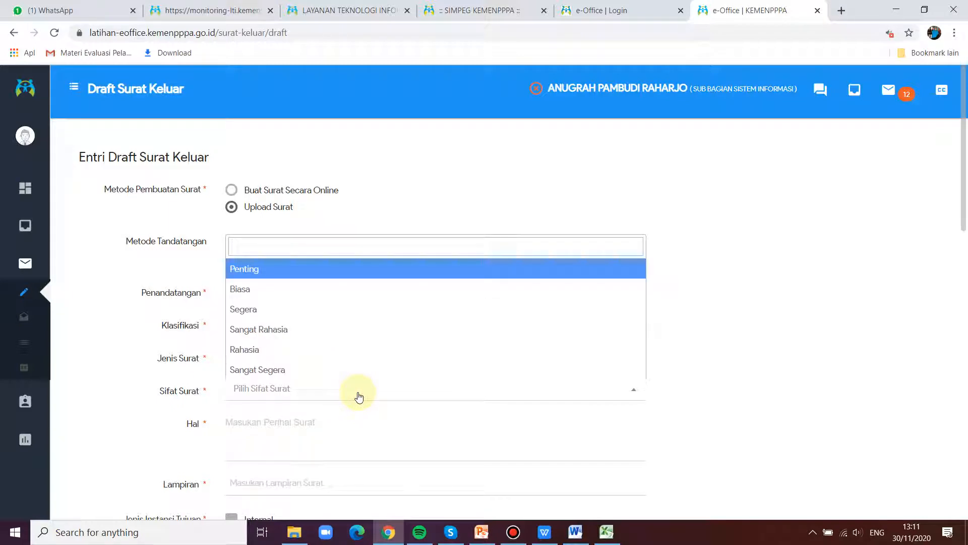
pyautogui.click(701, 371)
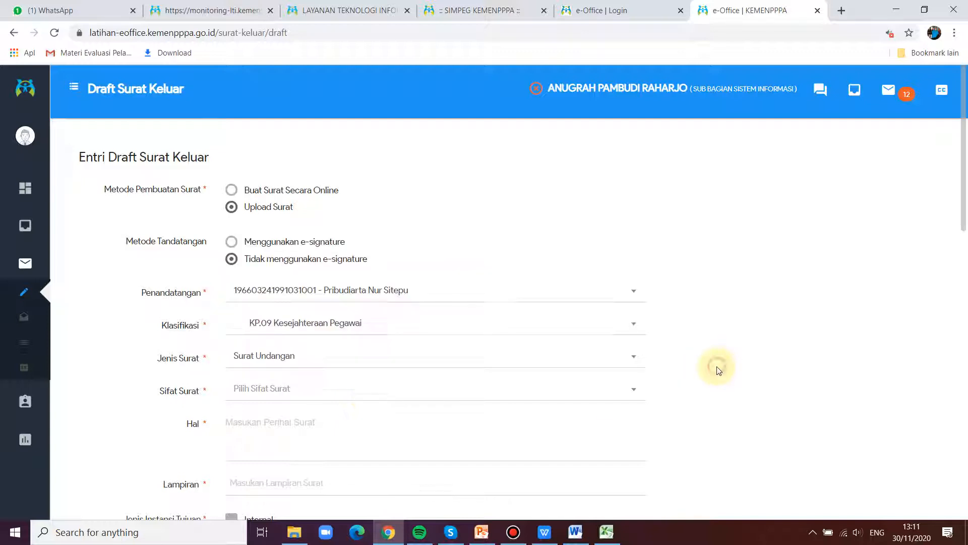
pyautogui.click(469, 395)
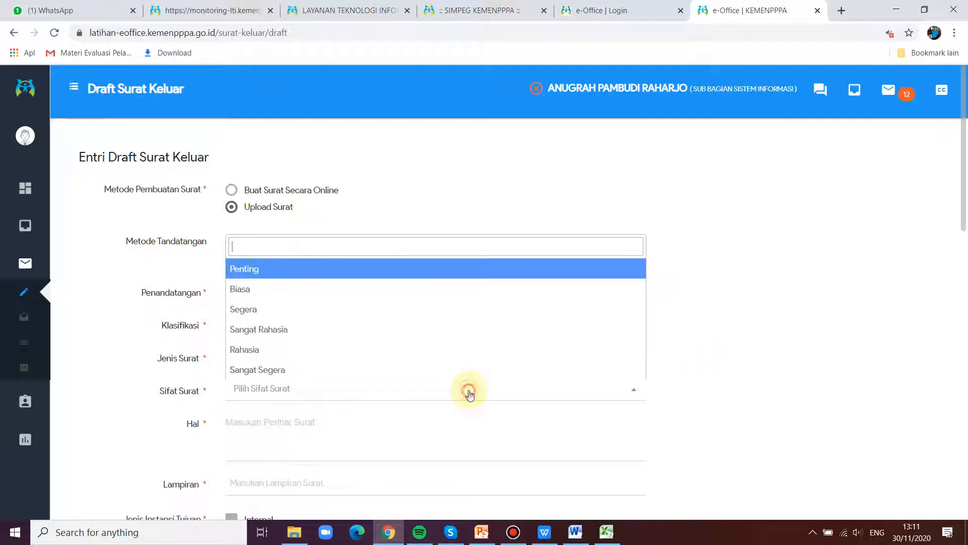
pyautogui.click(284, 292)
# Step: Check the subject on the invitation PDF in WPS Office and enter "Undangan" as the draft's Hal
pyautogui.scroll(-2, 718, 349)
pyautogui.scroll(-1, 719, 349)
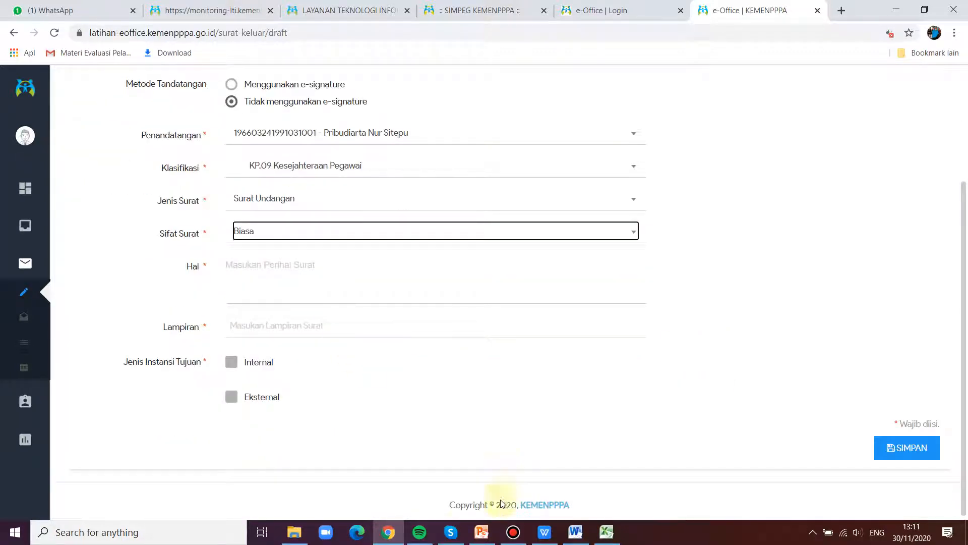
pyautogui.click(551, 533)
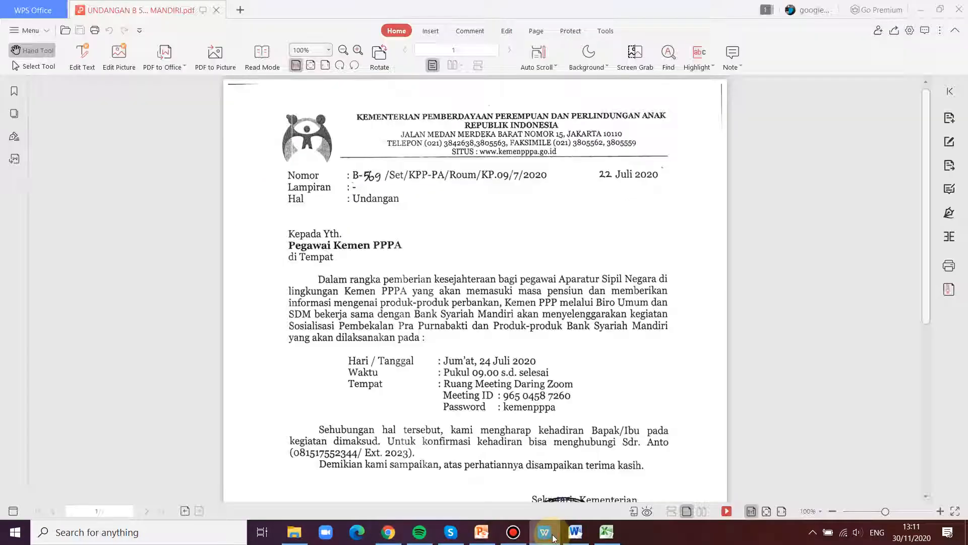
pyautogui.click(551, 533)
pyautogui.click(277, 268)
pyautogui.write('Undangan')
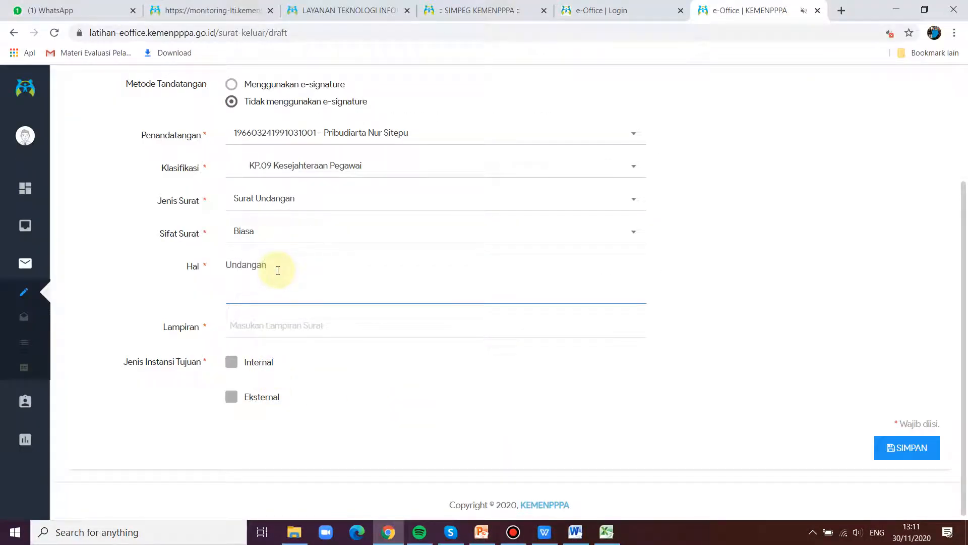
# Step: Fill in the Lampiran field with "1 berkas"
pyautogui.click(268, 326)
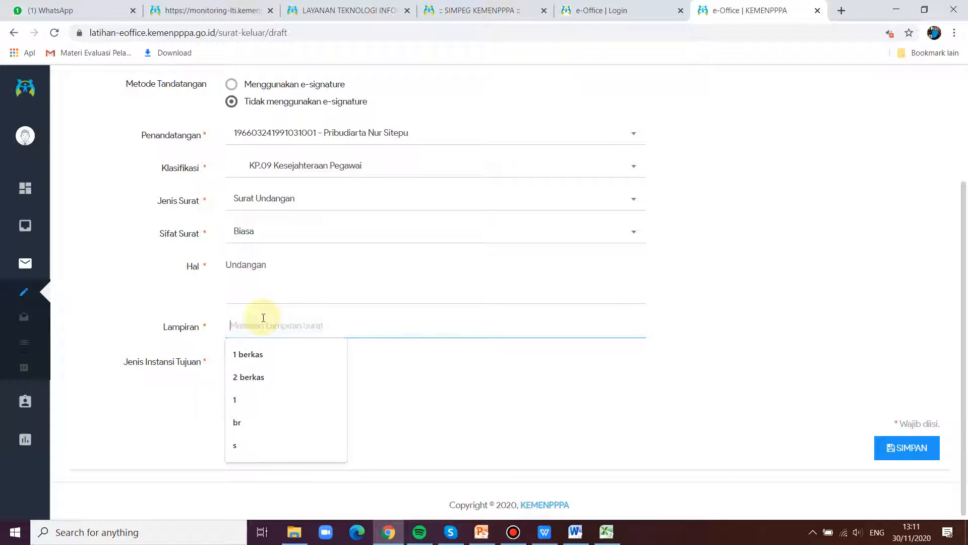
pyautogui.write('-')
pyautogui.press('BackSpace')
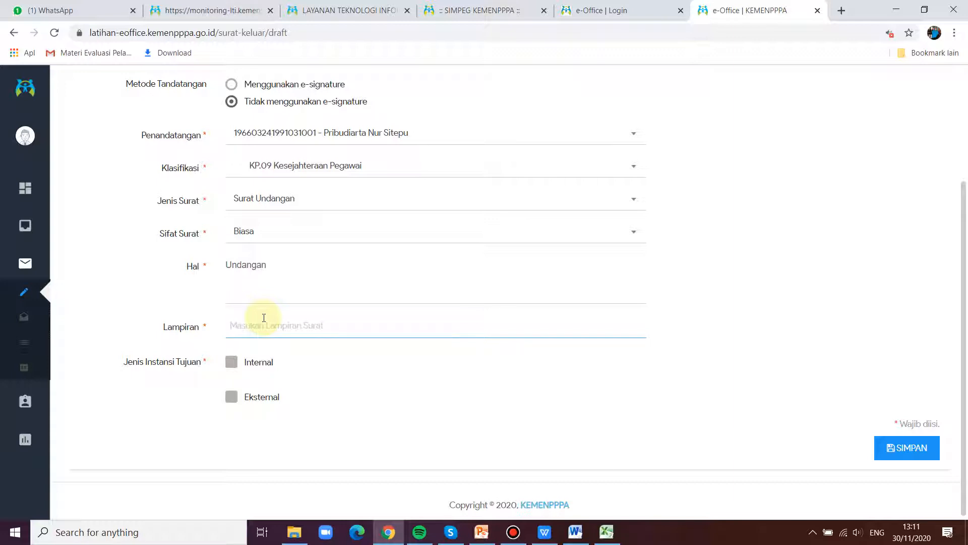
pyautogui.write('1 berkas')
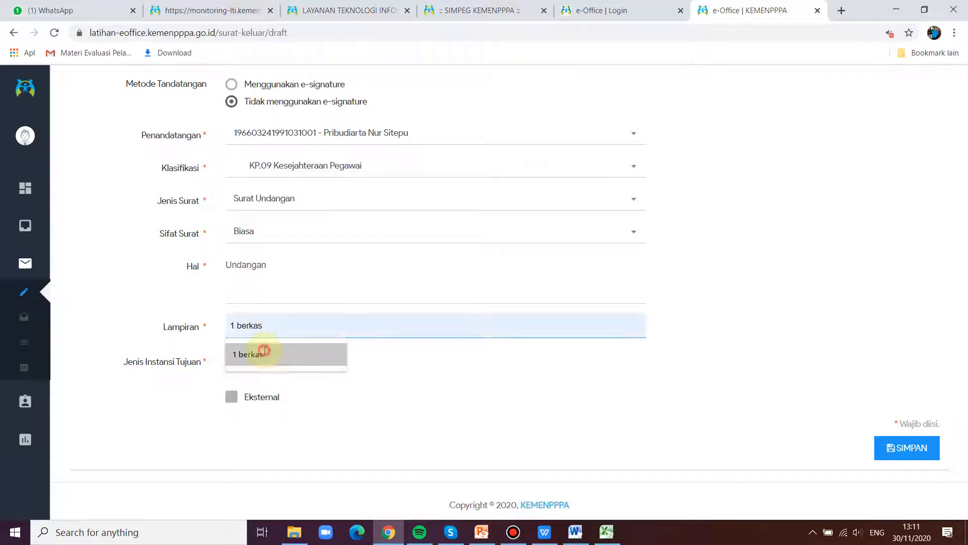
pyautogui.click(264, 353)
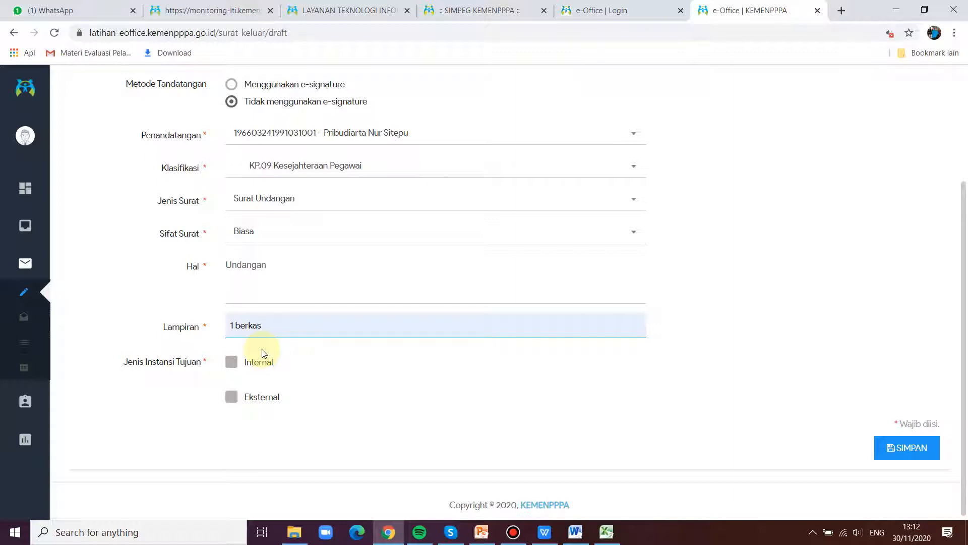
# Step: Enable Internal as the Jenis Instansi Tujuan and expand the Sekretariat Kementerian recipient tree down to the staff of Sub Bagian Penyusunan Anggaran
pyautogui.click(230, 367)
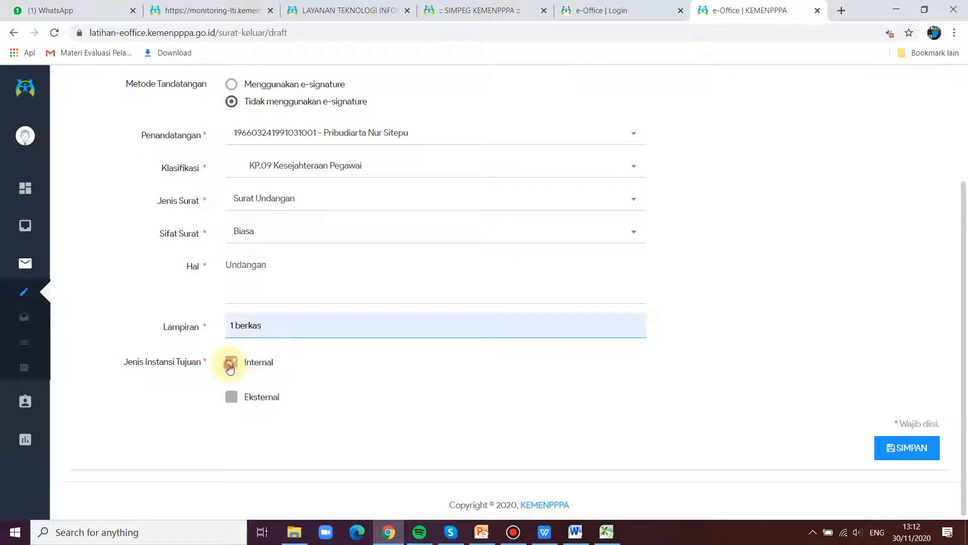
pyautogui.click(280, 442)
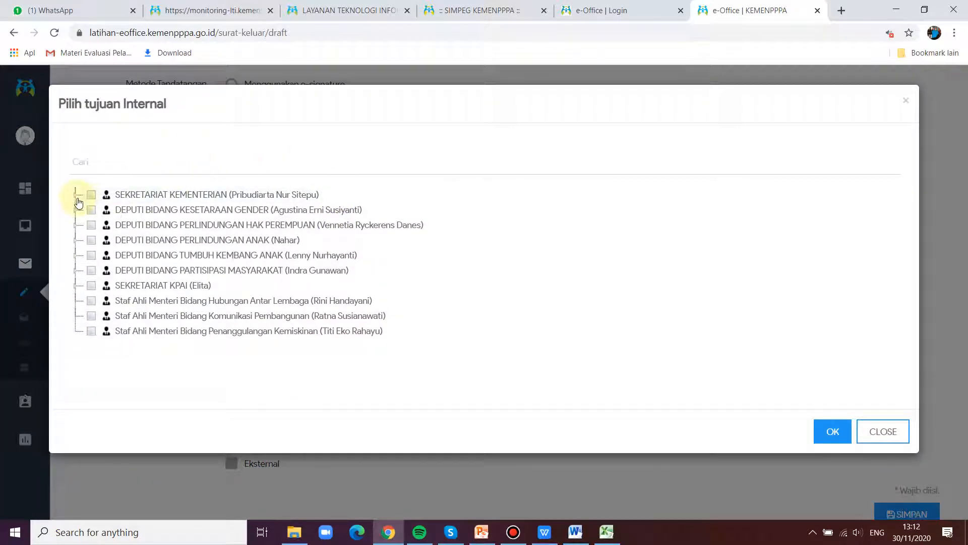
pyautogui.click(78, 199)
pyautogui.click(91, 211)
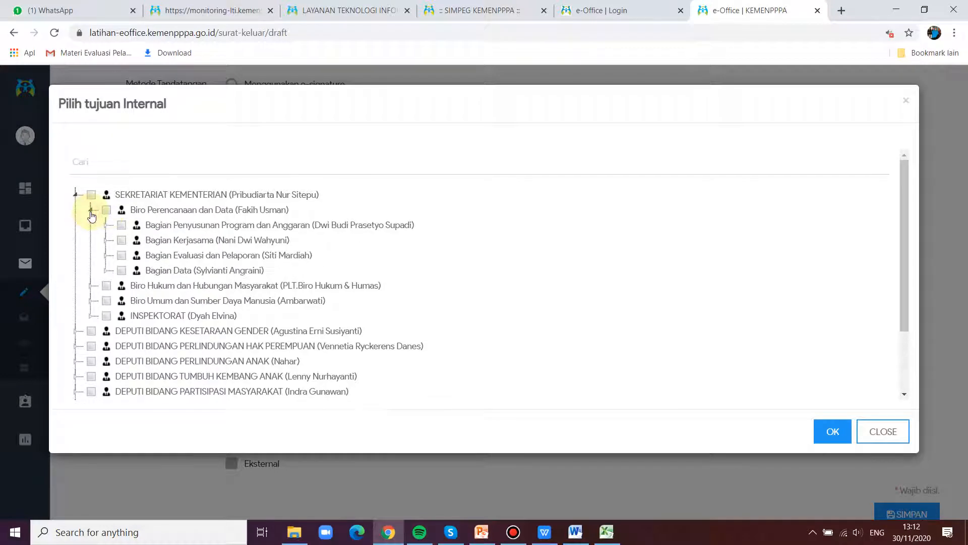
pyautogui.click(106, 226)
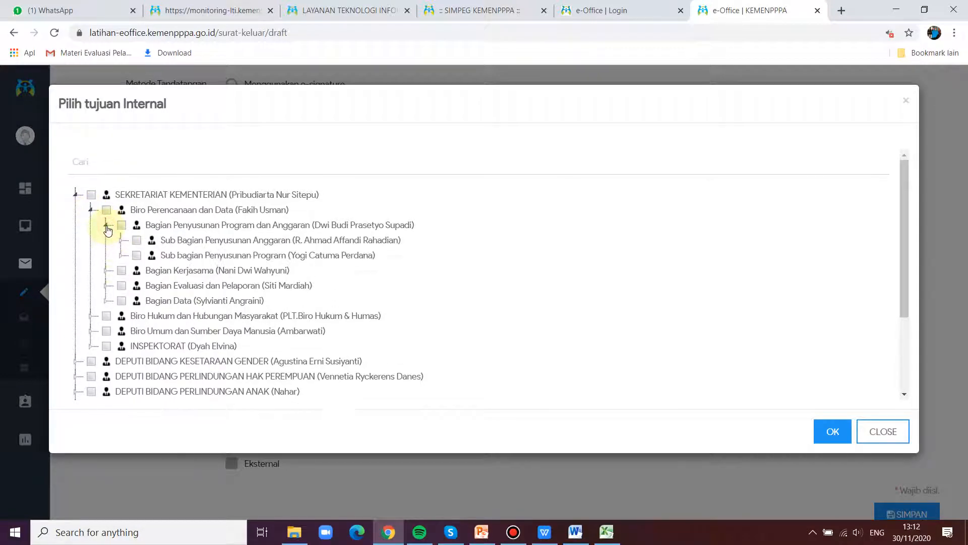
pyautogui.click(125, 245)
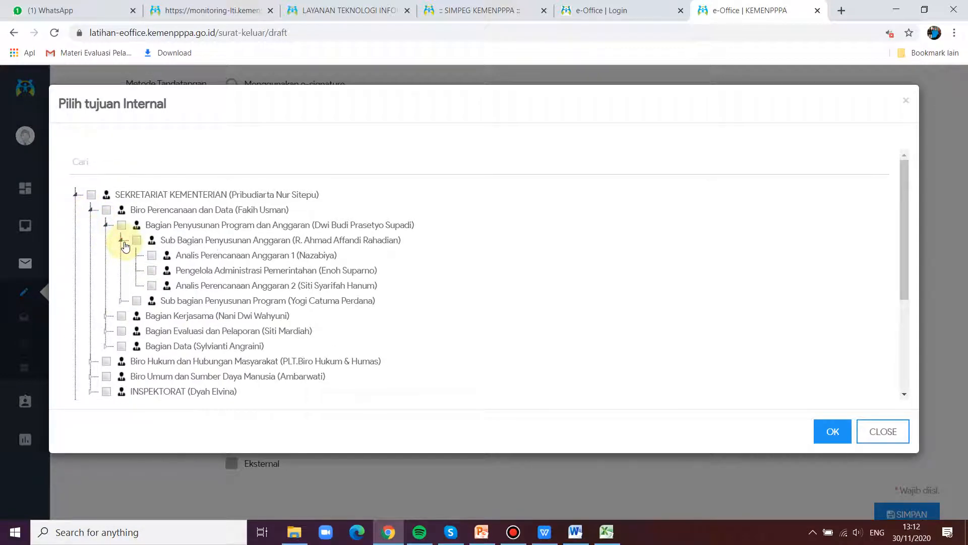
# Step: Choose Inspektorat and Deputi Bidang Kesetaraan Gender as the internal recipients and save the draft's metadata
pyautogui.scroll(-2, 126, 247)
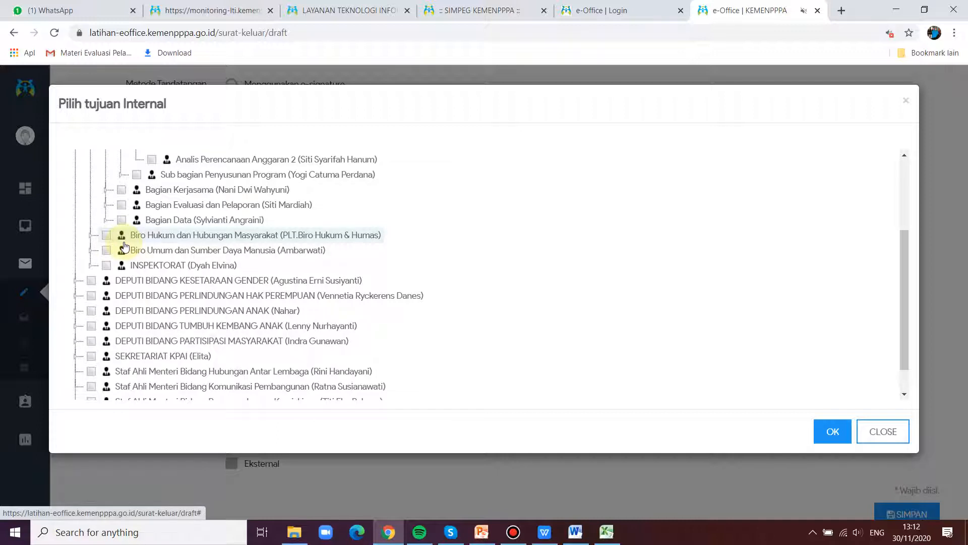
pyautogui.click(106, 267)
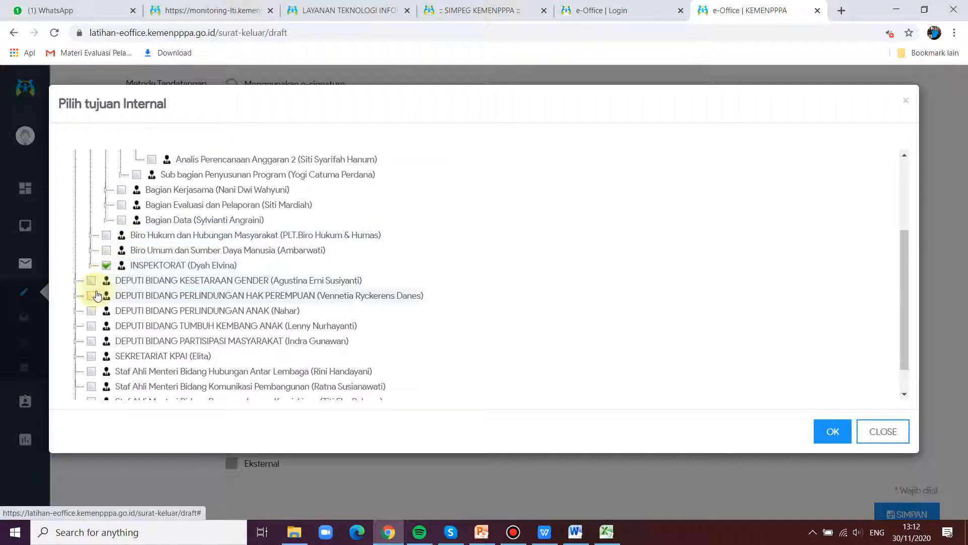
pyautogui.click(90, 282)
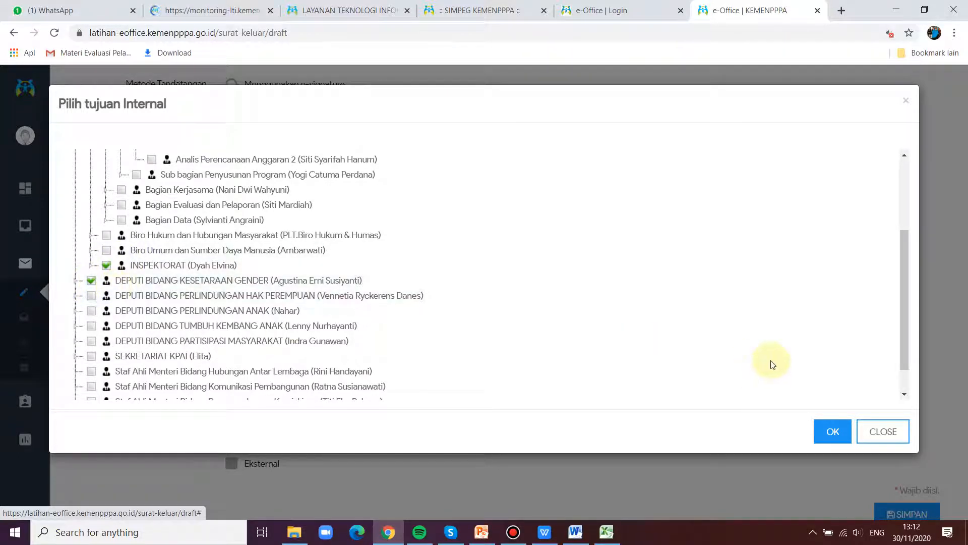
pyautogui.click(837, 437)
pyautogui.scroll(-2, 731, 448)
pyautogui.click(920, 449)
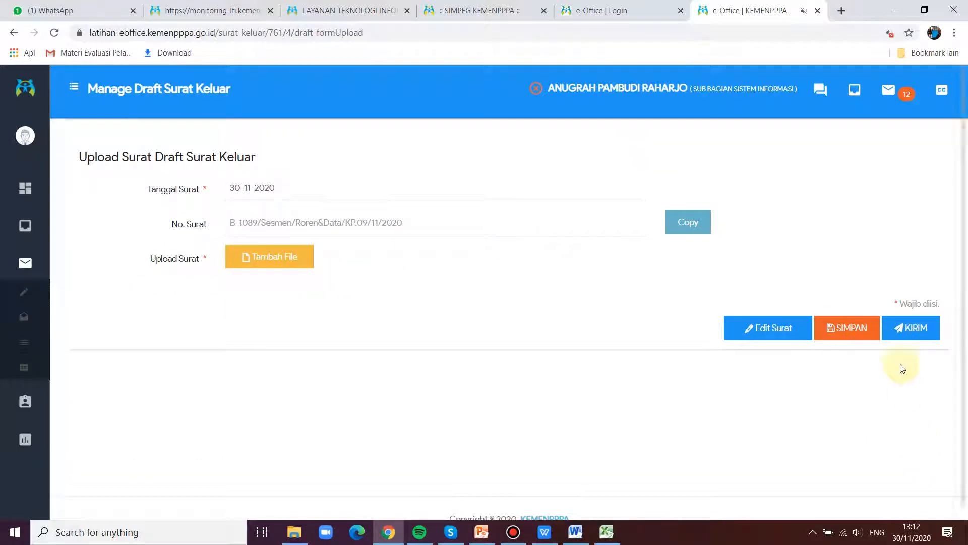
# Step: Compare the letter number and date on the invitation PDF in WPS Office with Tanggal Surat and No. Surat in the e-Office upload form
pyautogui.click(555, 543)
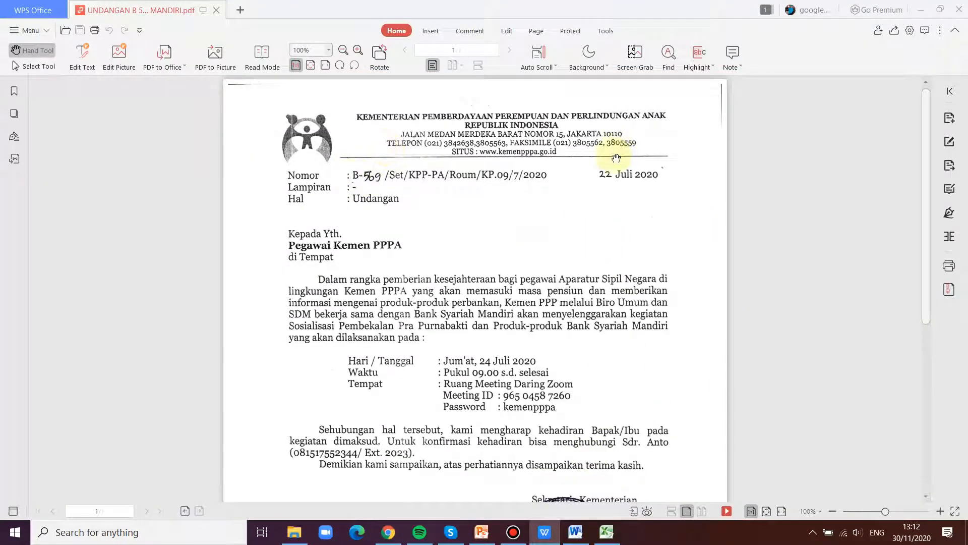
pyautogui.click(388, 532)
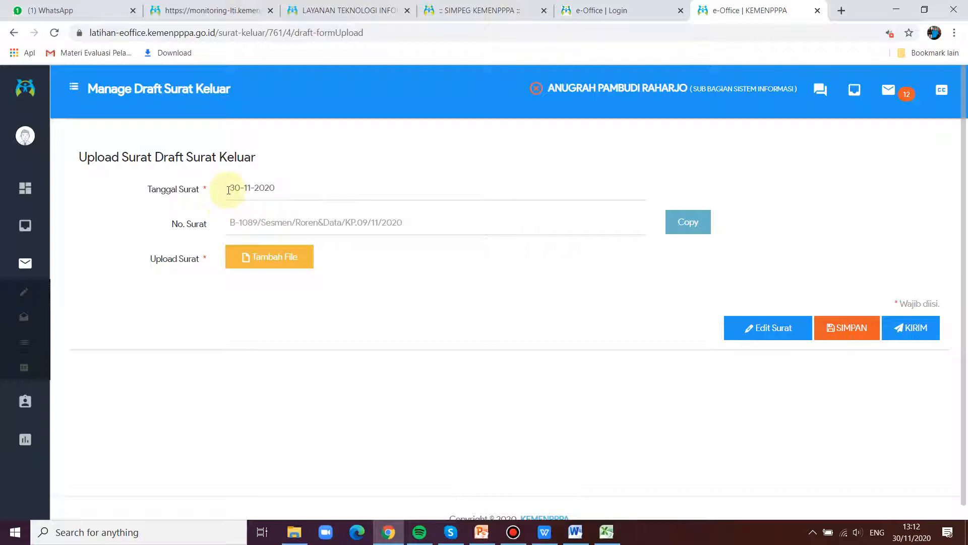
pyautogui.click(554, 539)
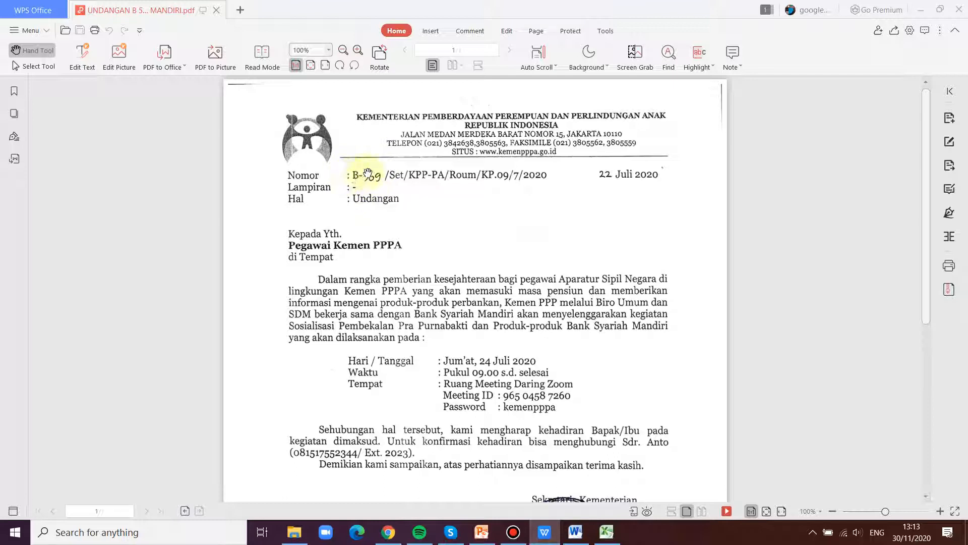
pyautogui.click(396, 529)
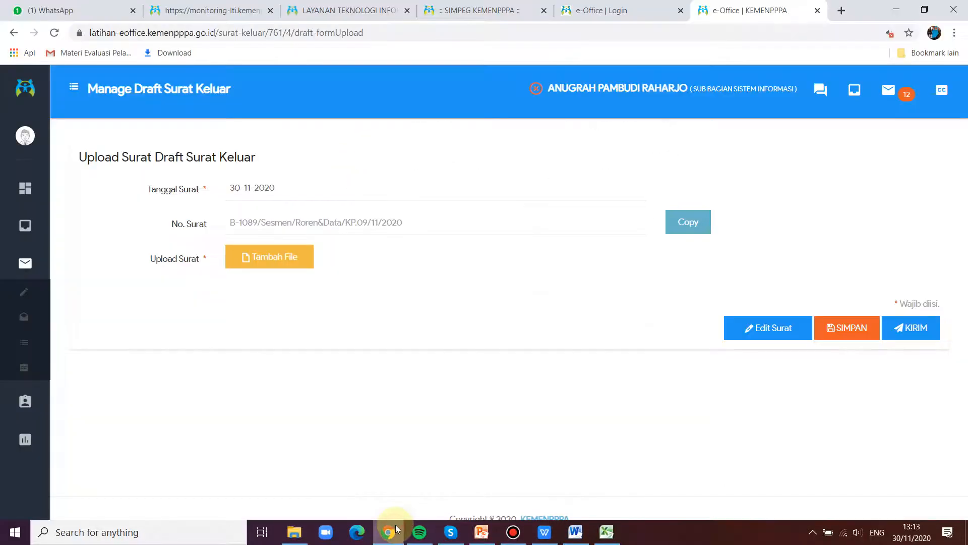
pyautogui.click(396, 529)
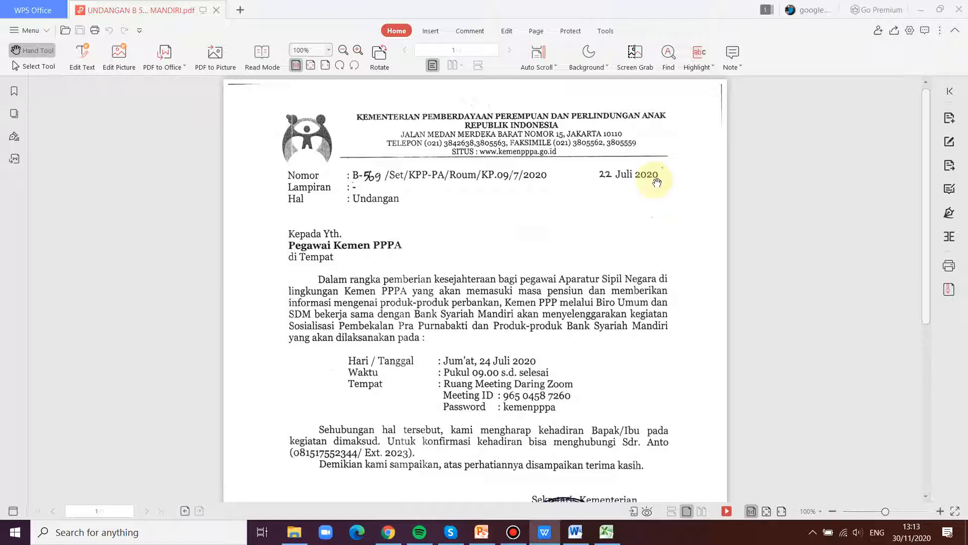
pyautogui.click(387, 532)
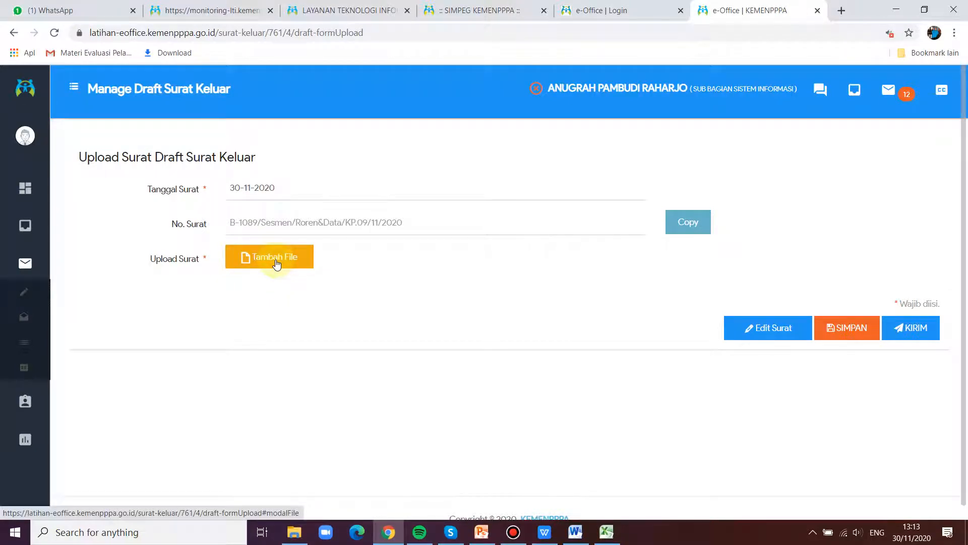
# Step: Try 26-11-2020 as the Tanggal Surat and set it back to 30-11-2020
pyautogui.click(306, 192)
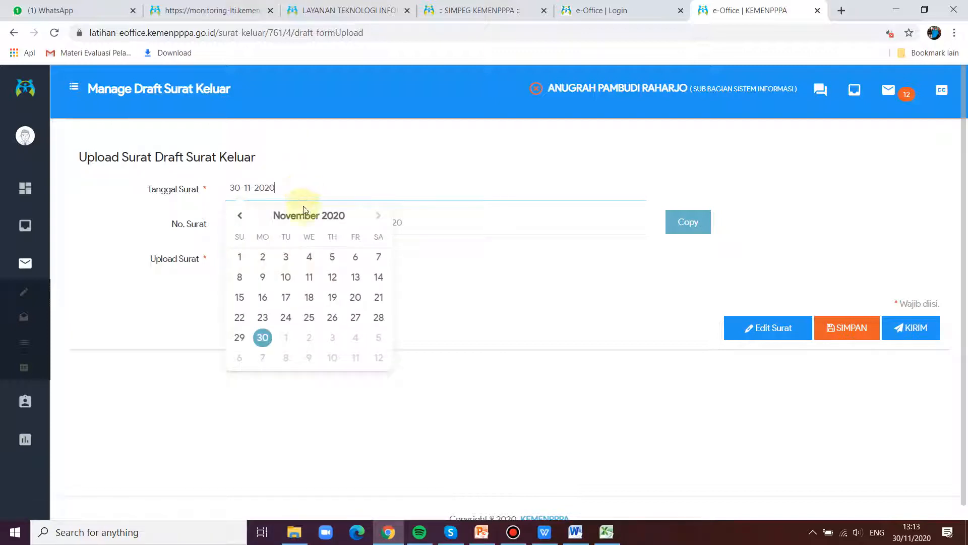
pyautogui.click(332, 328)
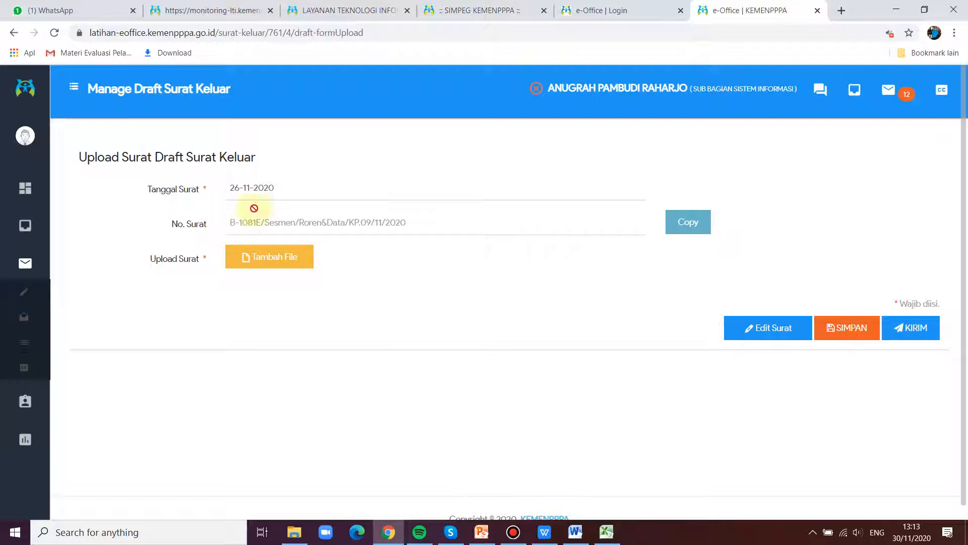
pyautogui.click(304, 191)
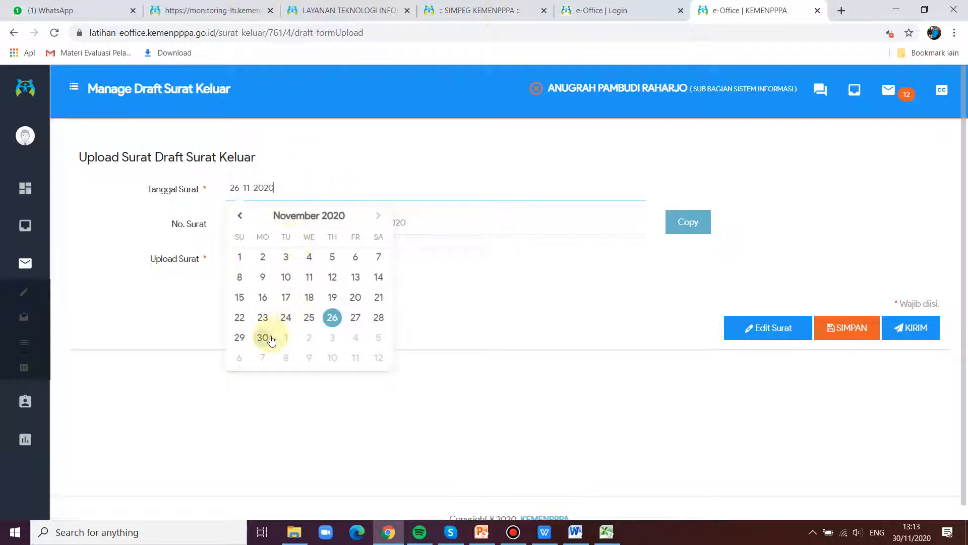
pyautogui.click(263, 337)
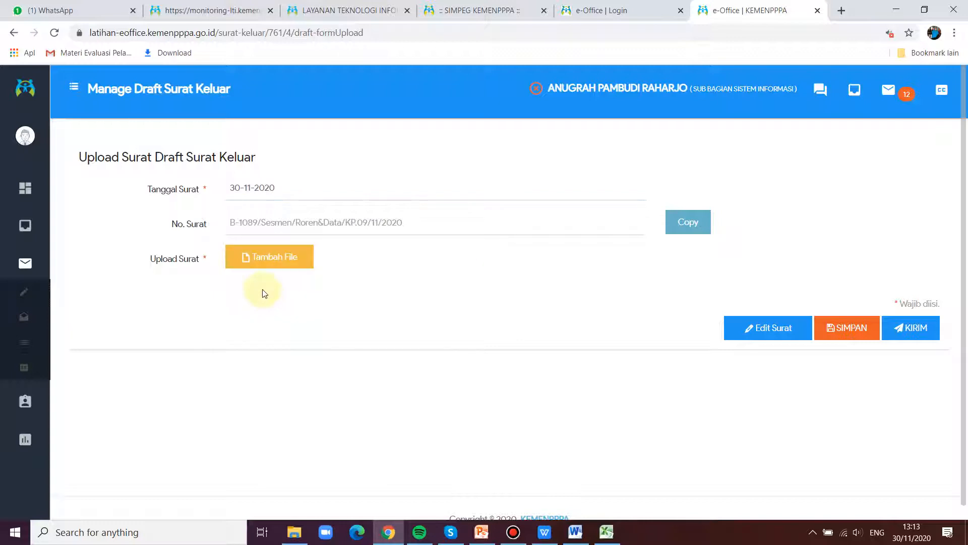
# Step: Check the date on the invitation PDF in WPS Office and save the e-Office upload form without attaching a file
pyautogui.click(545, 532)
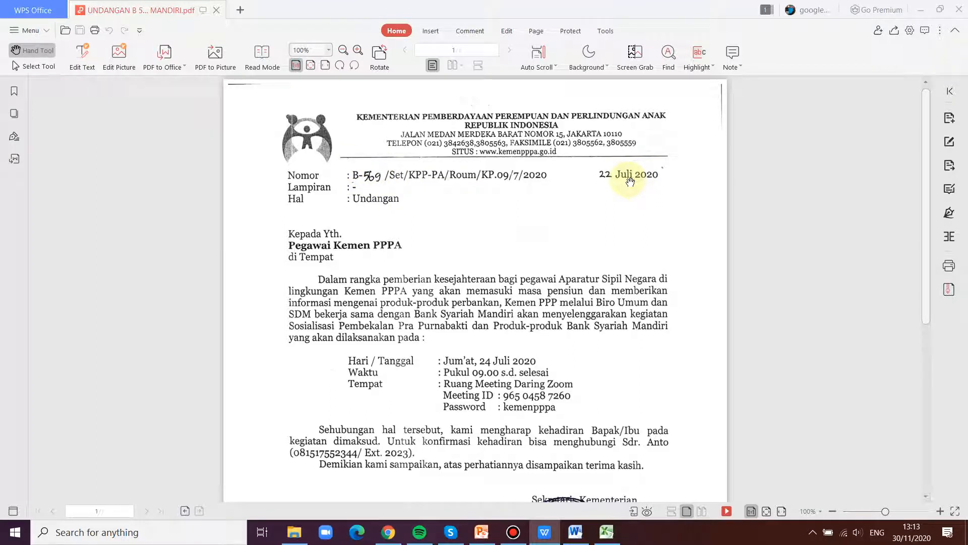
pyautogui.click(389, 532)
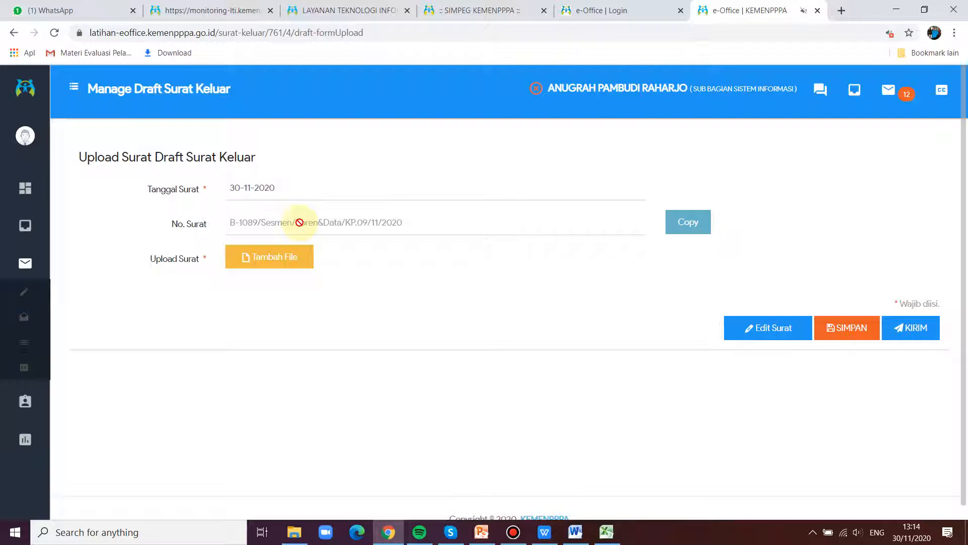
pyautogui.click(838, 335)
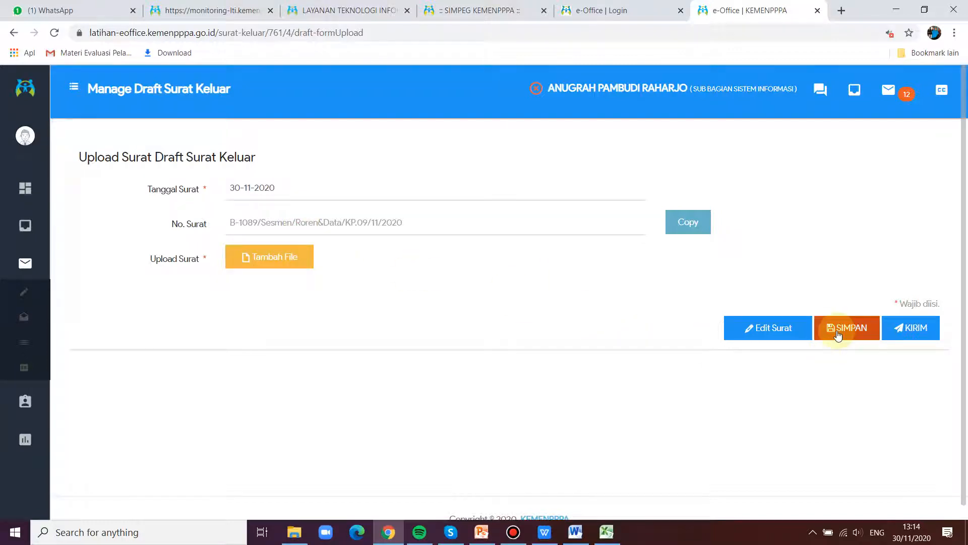
pyautogui.click(436, 382)
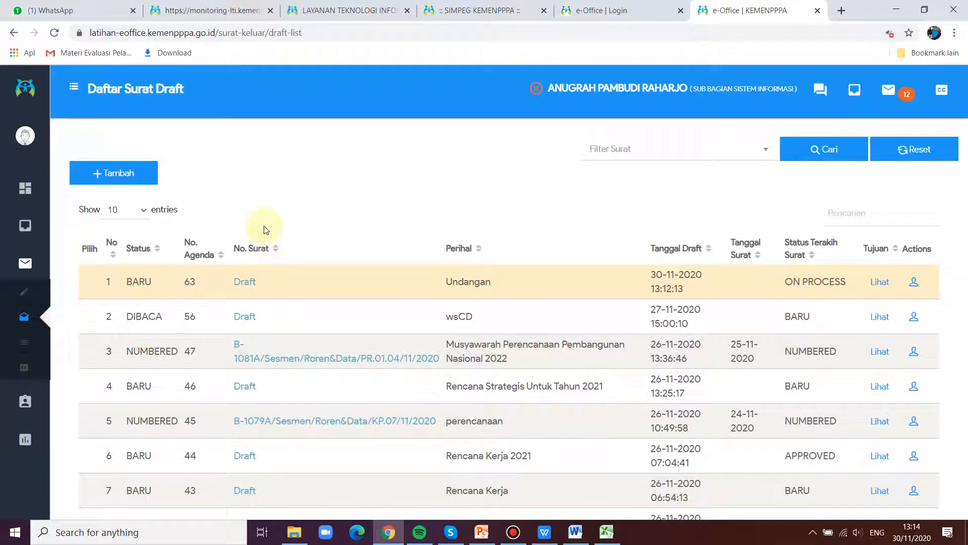
# Step: Reopen the newest Undangan draft from the draft list for editing and review its metadata, recipients and upload section
pyautogui.click(245, 282)
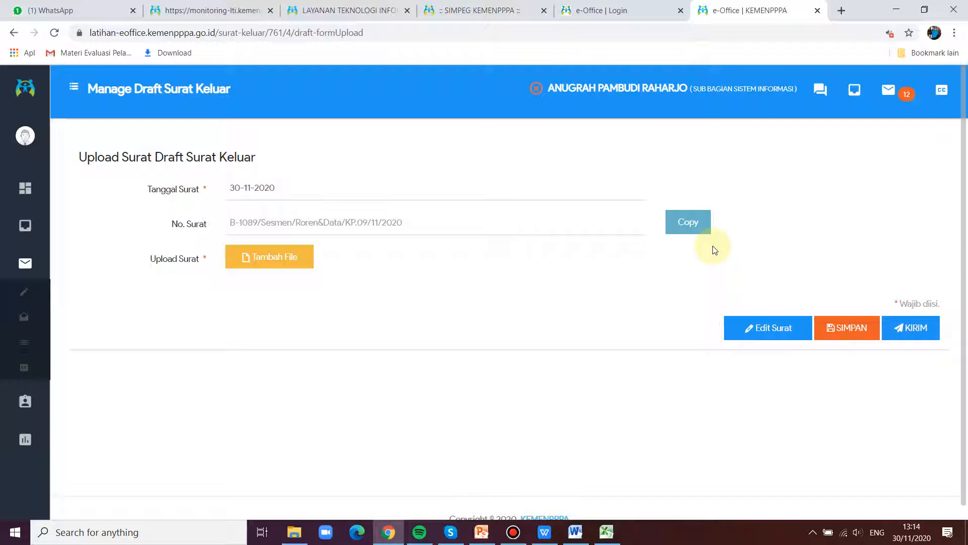
pyautogui.click(763, 334)
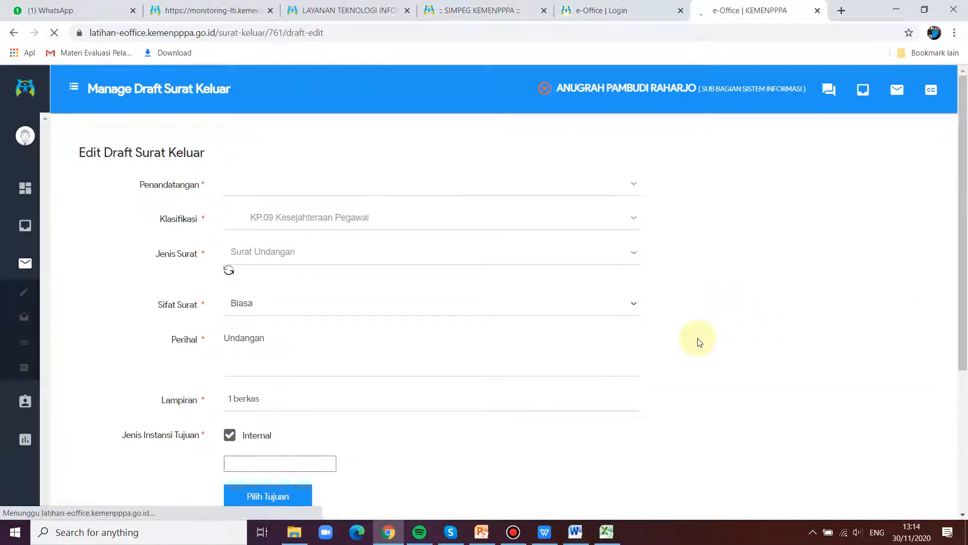
pyautogui.scroll(-1, 730, 345)
pyautogui.scroll(-1, 730, 345)
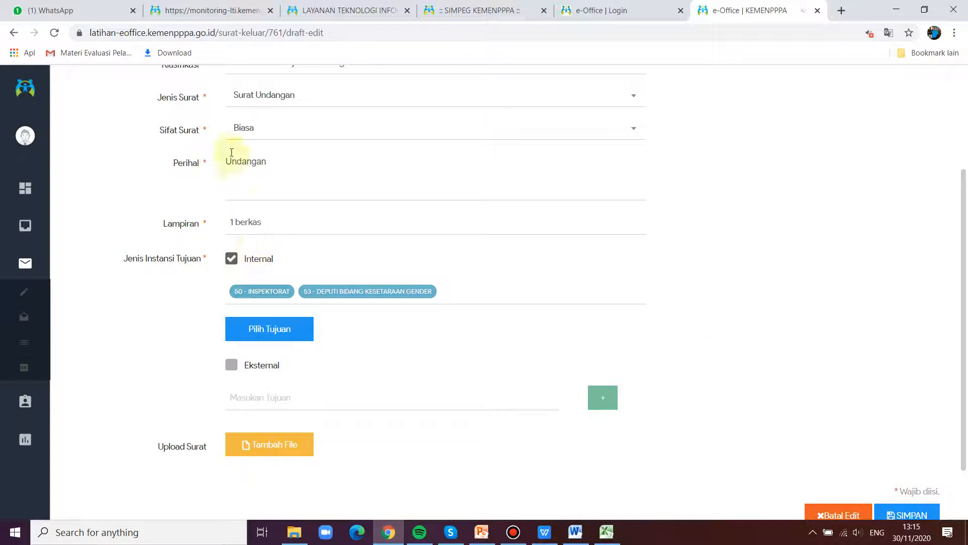
pyautogui.scroll(1, 612, 180)
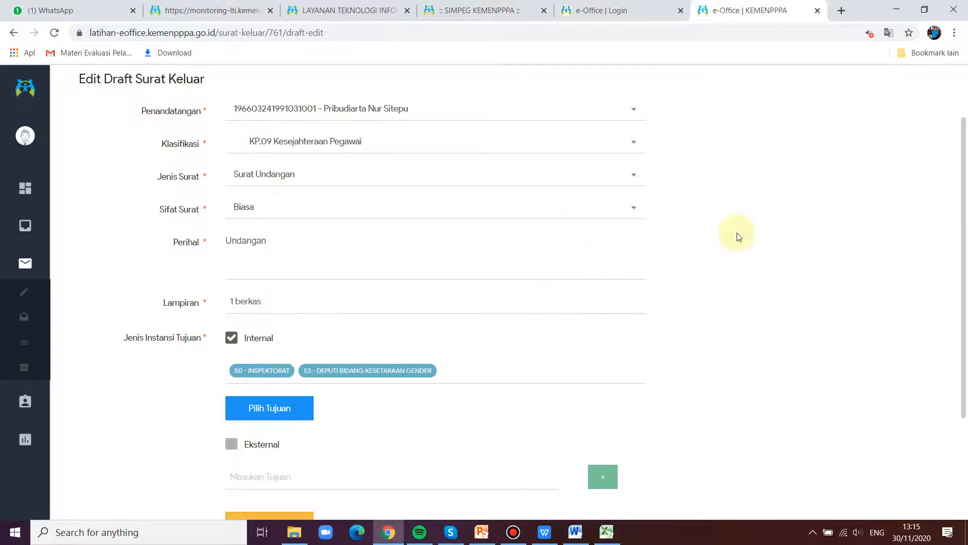
pyautogui.scroll(-1, 737, 235)
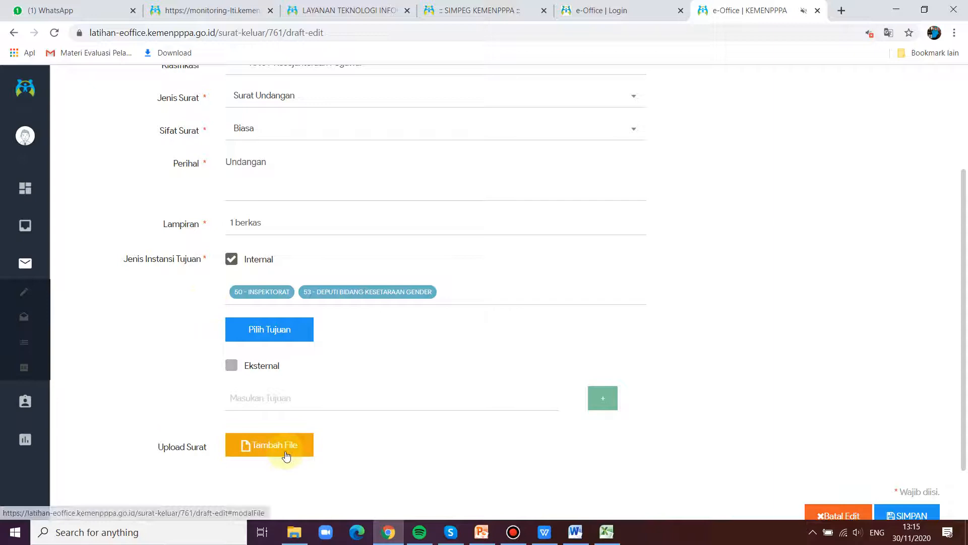
pyautogui.scroll(-2, 483, 399)
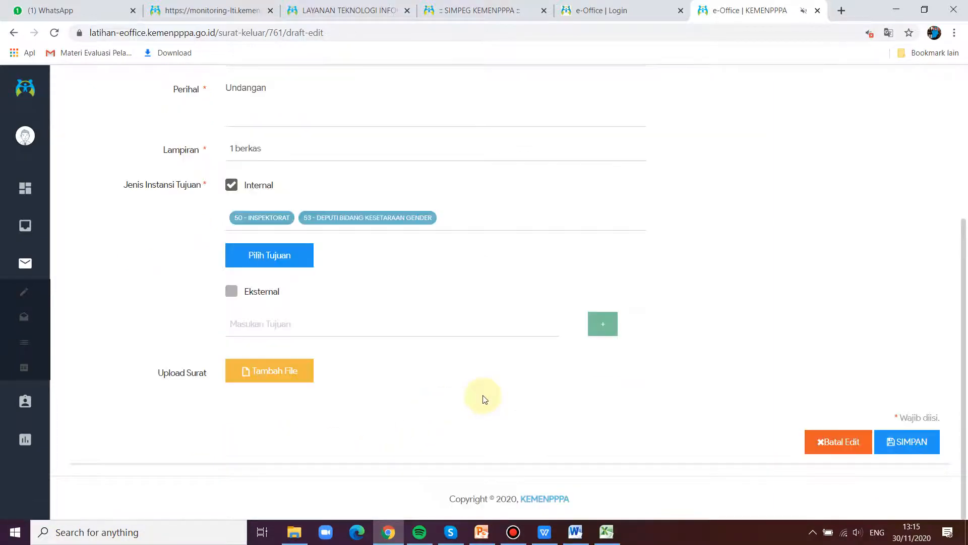
# Step: Upload the "UNDANGAN B 569 TAHUN 2020" PDF from Downloads as the draft's letter file and preview the uploaded document
pyautogui.click(278, 379)
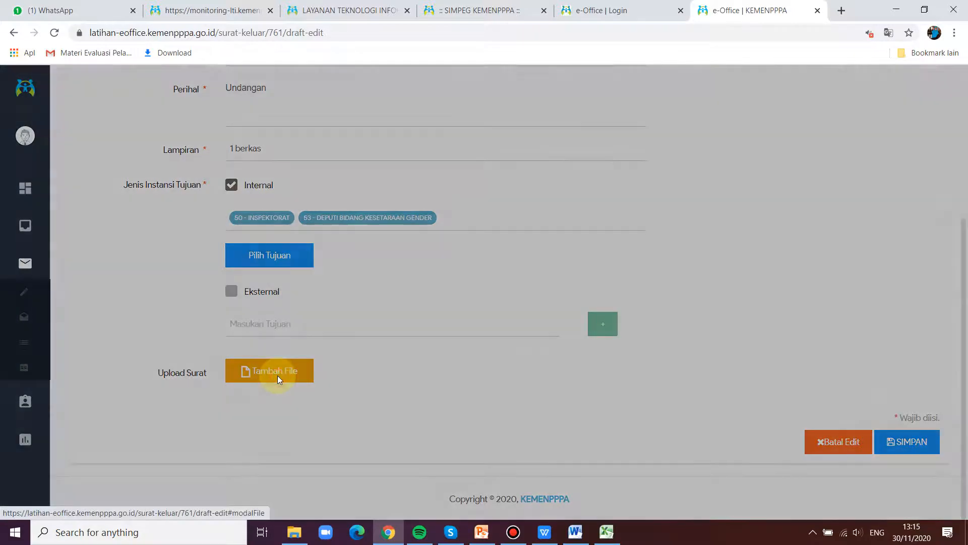
pyautogui.click(510, 209)
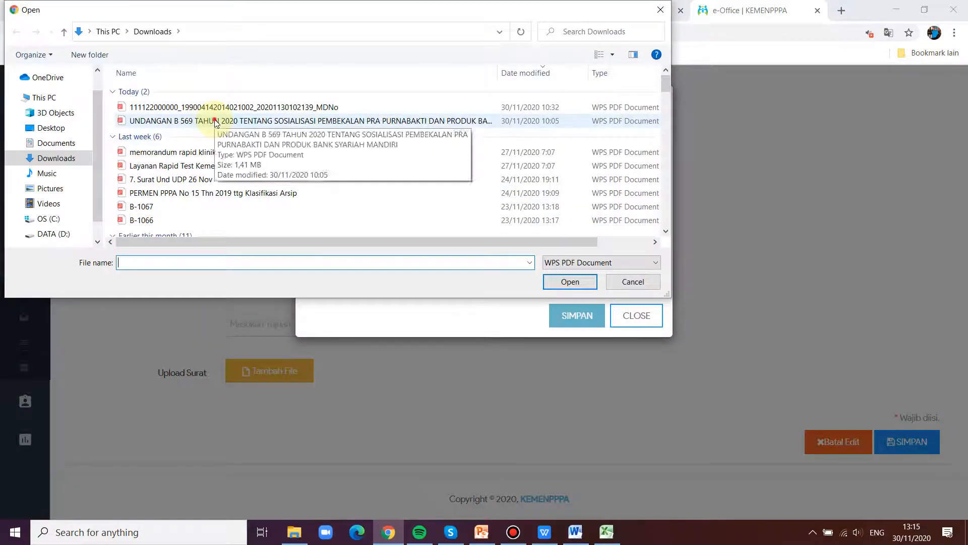
pyautogui.click(215, 122)
pyautogui.click(571, 282)
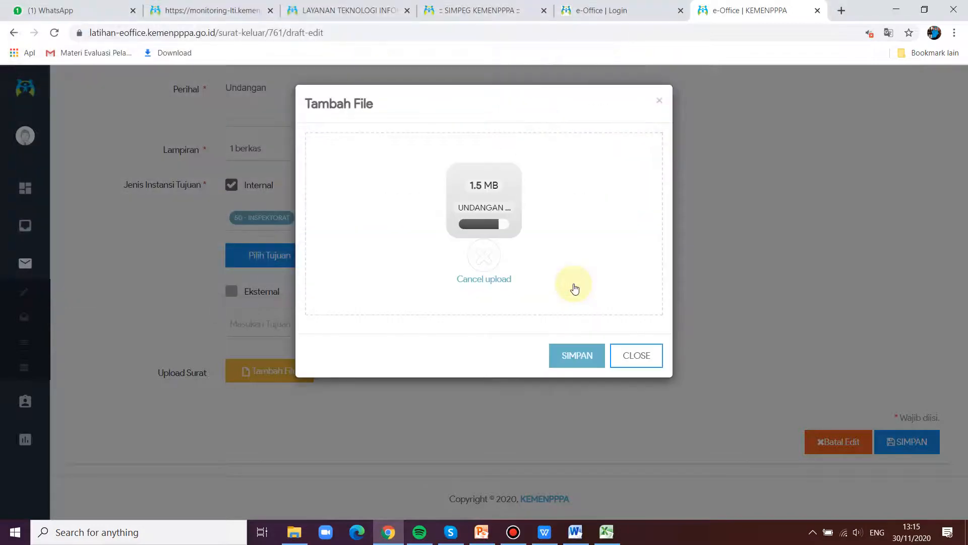
pyautogui.click(596, 364)
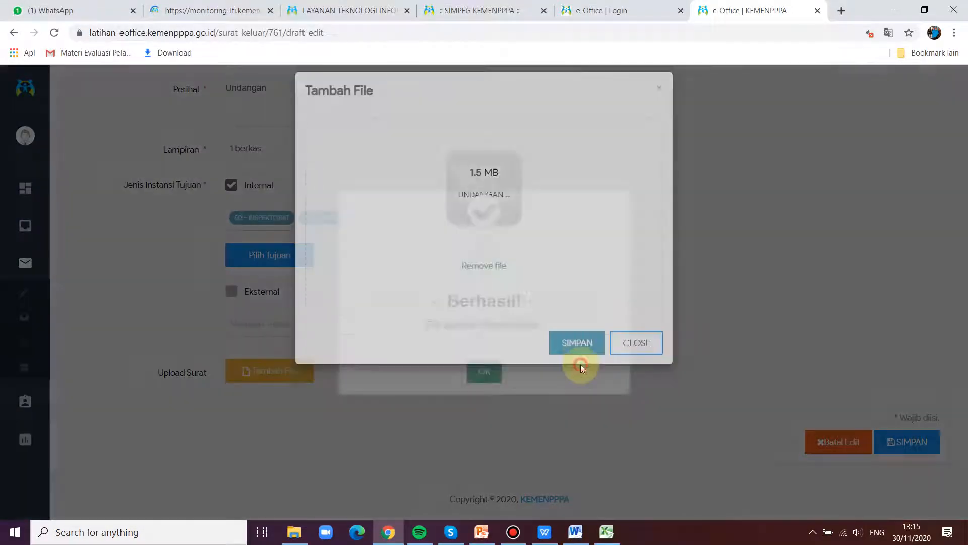
pyautogui.click(486, 382)
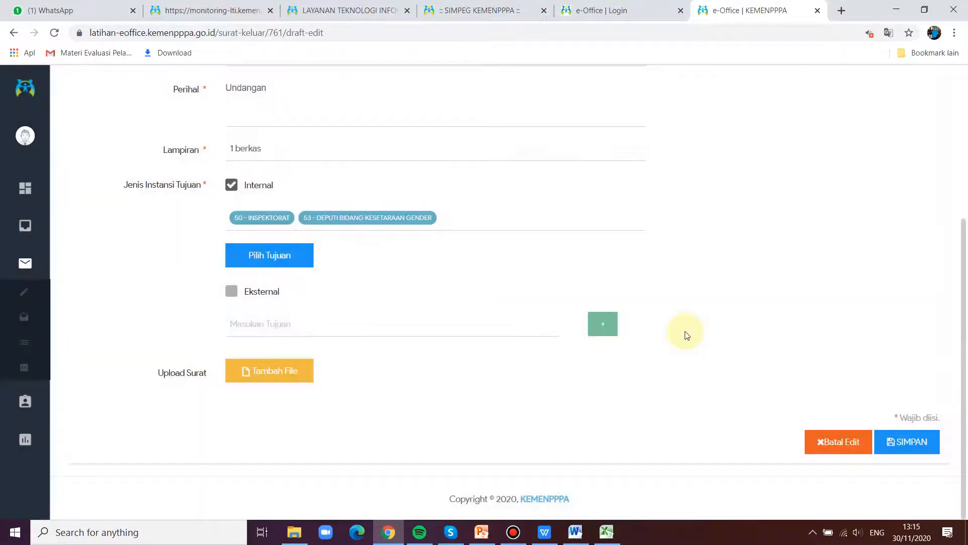
pyautogui.click(506, 404)
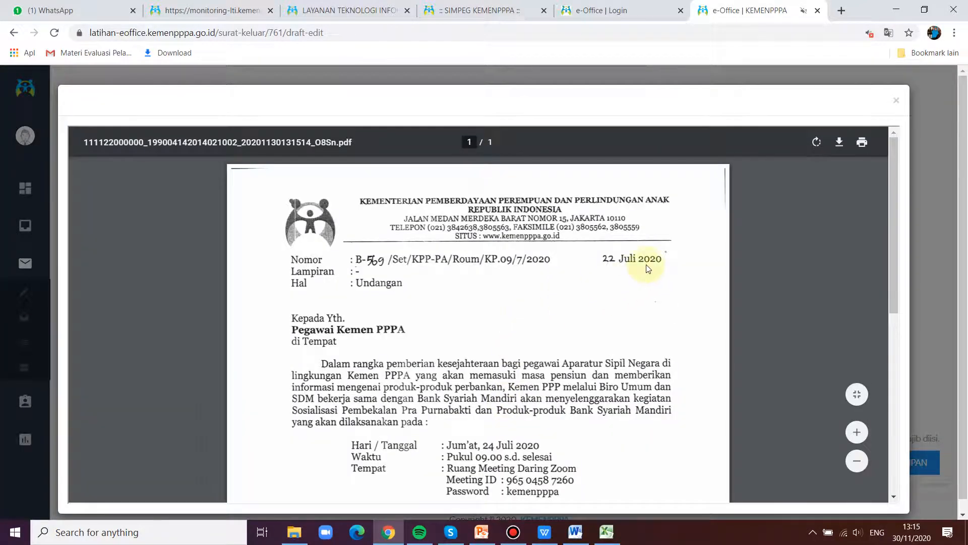
# Step: Check the previewed invitation PDF from its letterhead down to the signature and close the preview
pyautogui.scroll(-8, 648, 268)
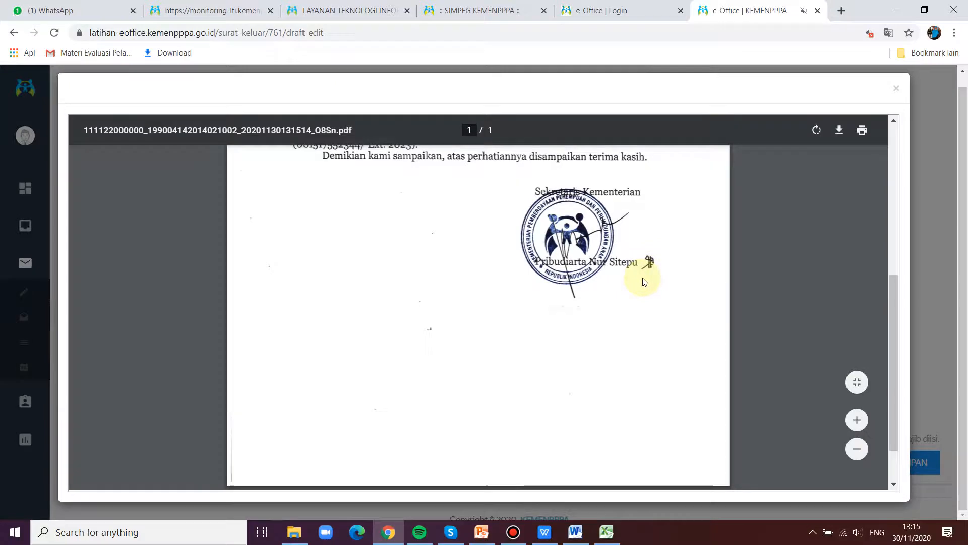
pyautogui.scroll(8, 645, 282)
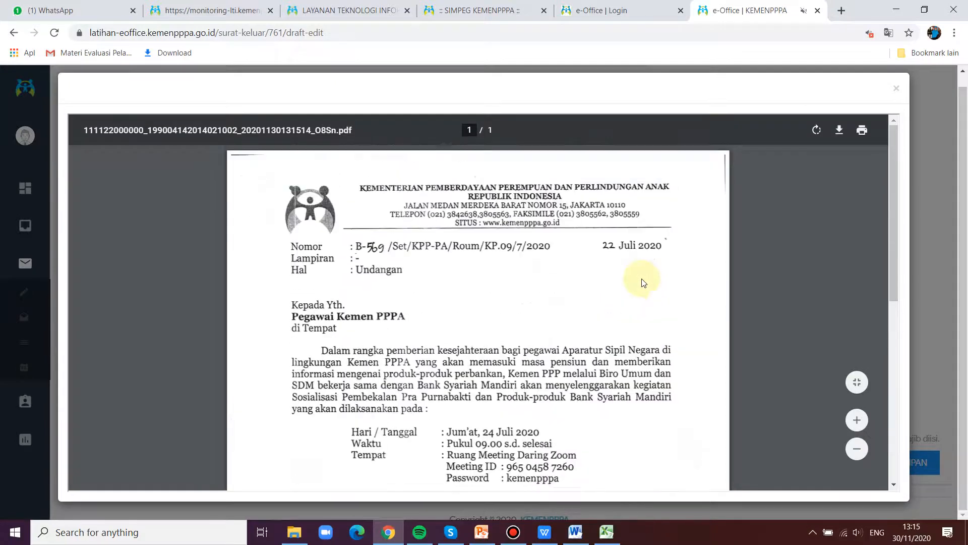
pyautogui.click(896, 89)
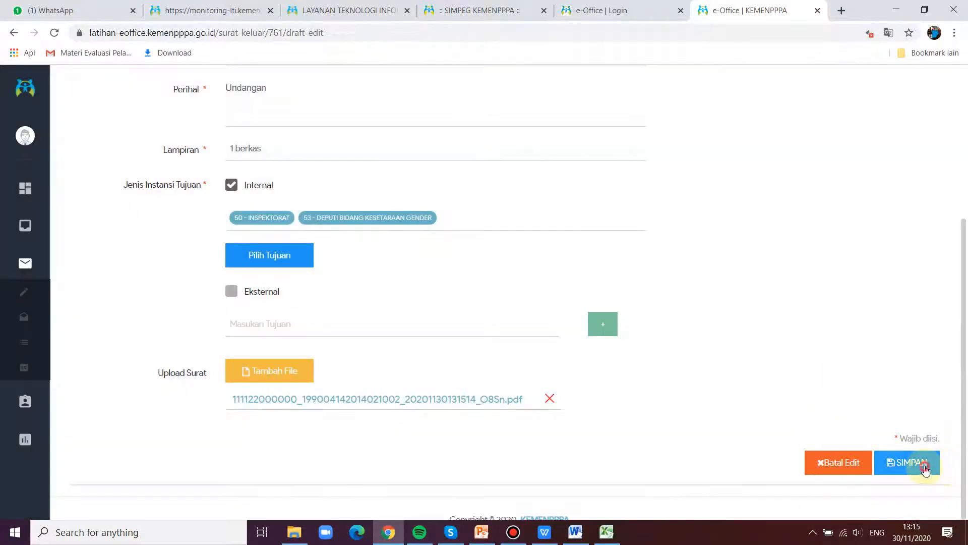
# Step: Save the edited Undangan draft, reopen it from the draft list and send the letter to its recipients
pyautogui.click(924, 467)
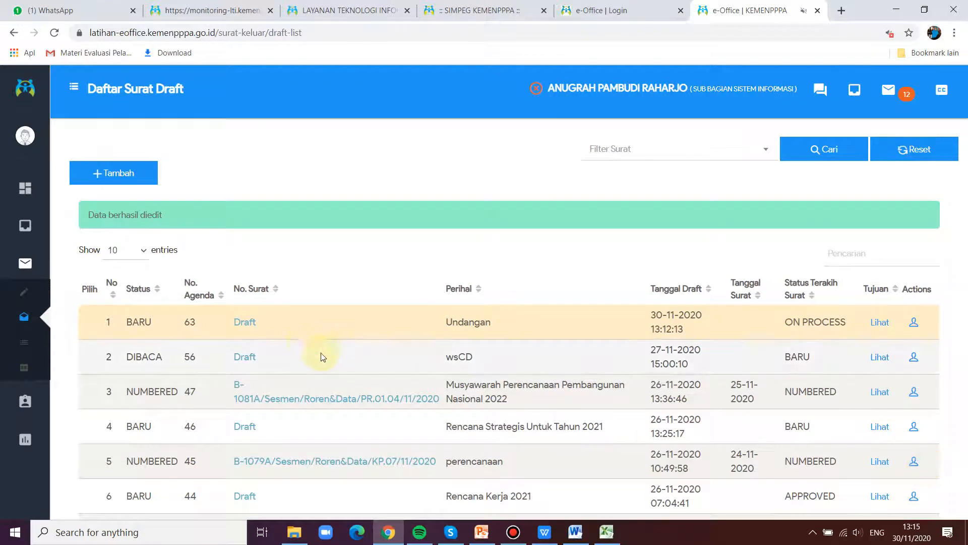
pyautogui.click(245, 323)
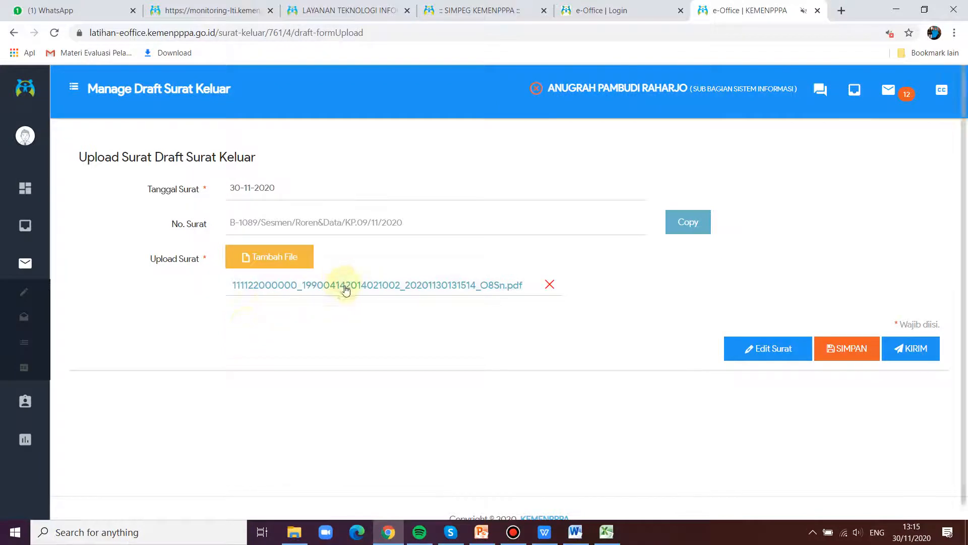
pyautogui.click(913, 358)
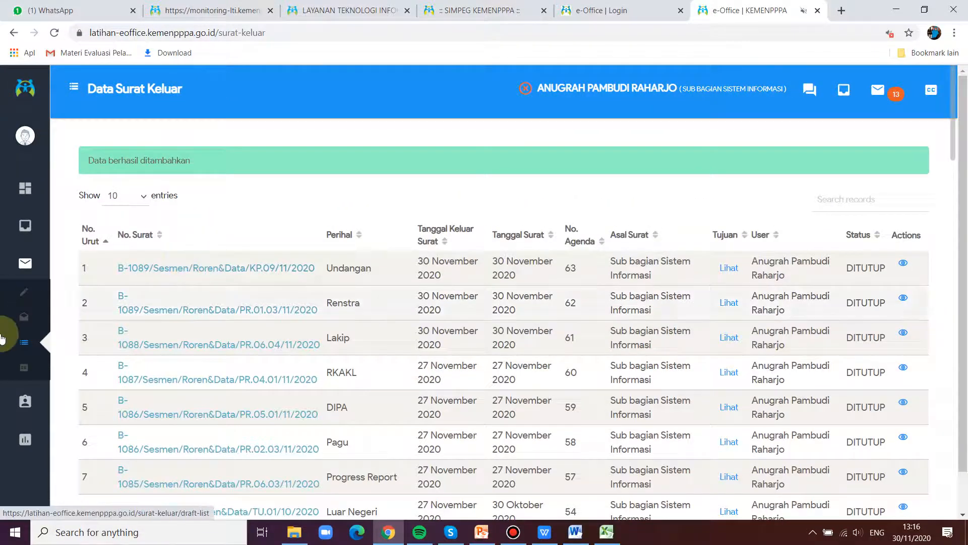
# Step: Check the internal recipients and the attached PDF of the sent Undangan letter in the outgoing letter list
pyautogui.moveTo(47, 341)
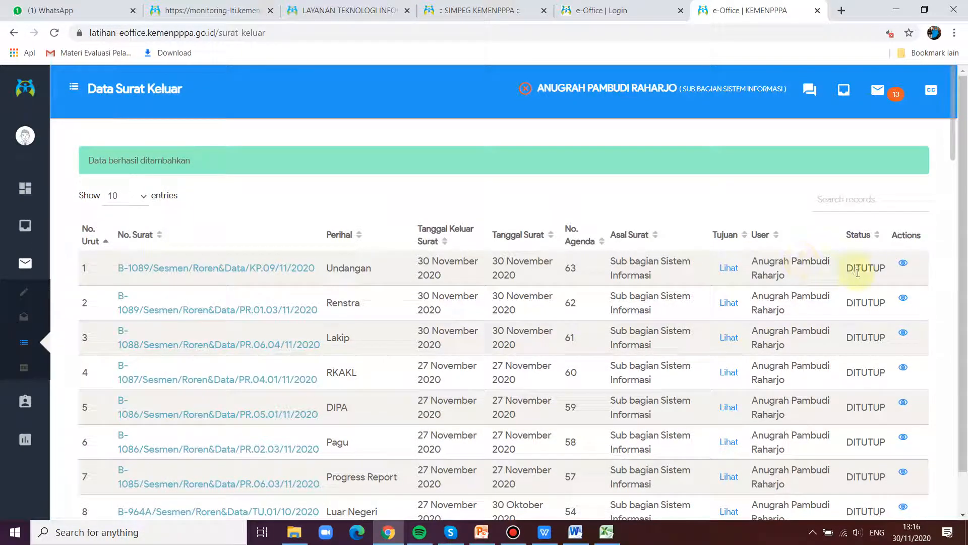
pyautogui.click(730, 268)
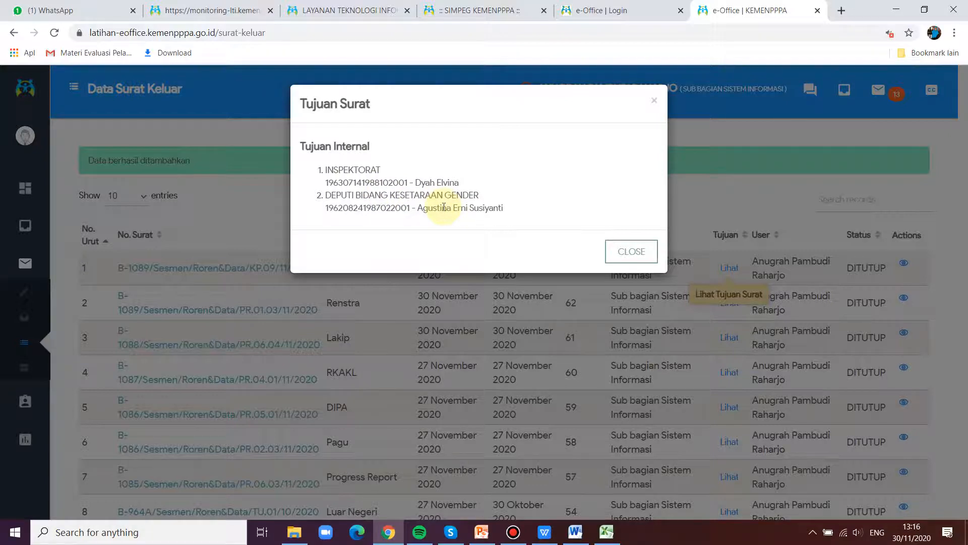
pyautogui.click(706, 190)
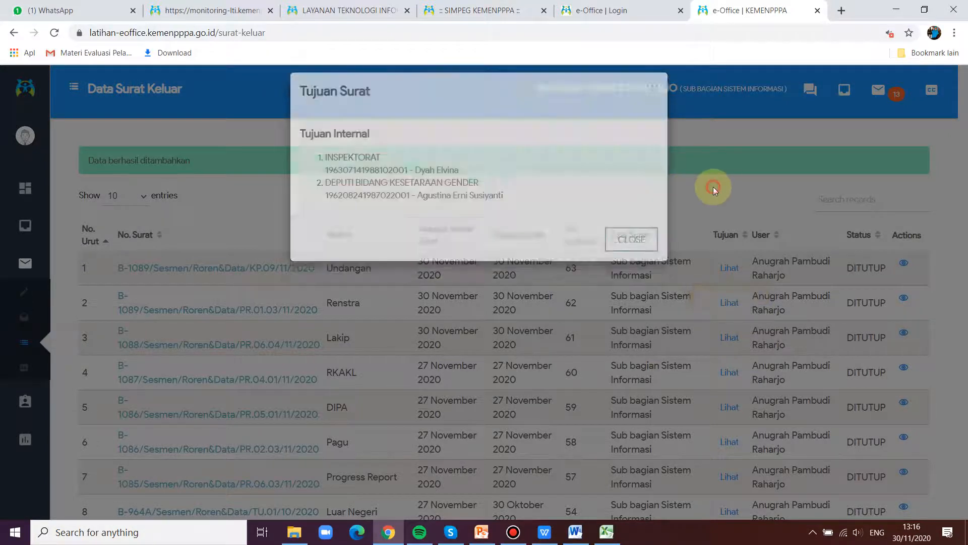
pyautogui.click(902, 268)
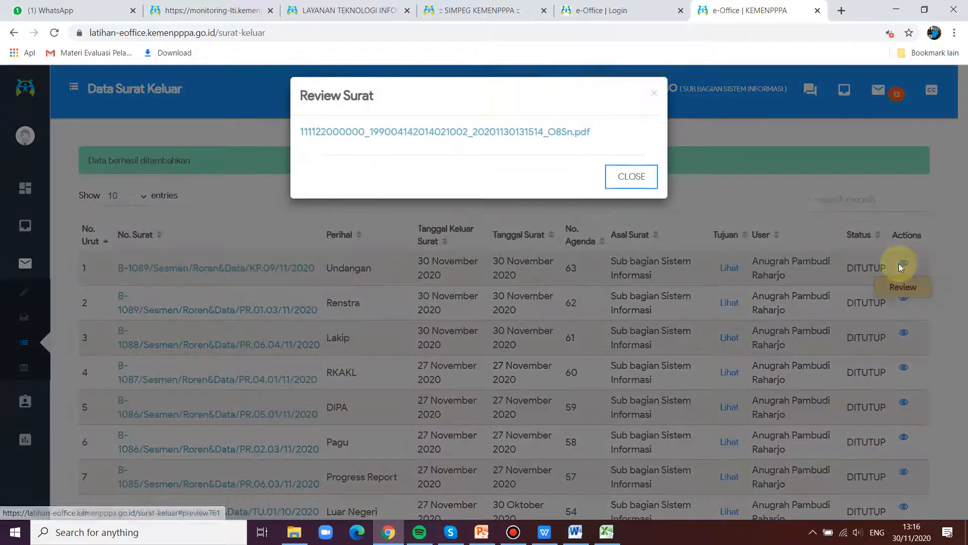
pyautogui.click(536, 140)
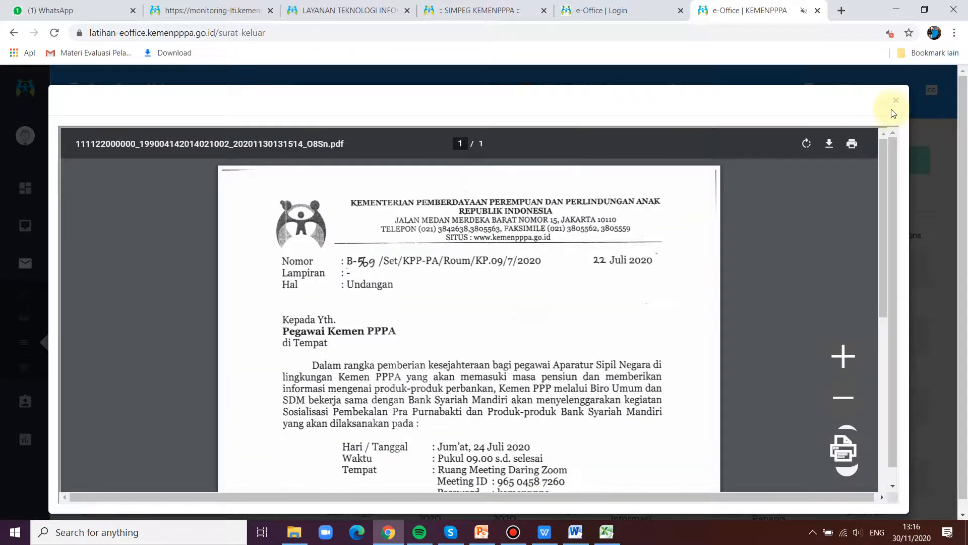
pyautogui.click(896, 101)
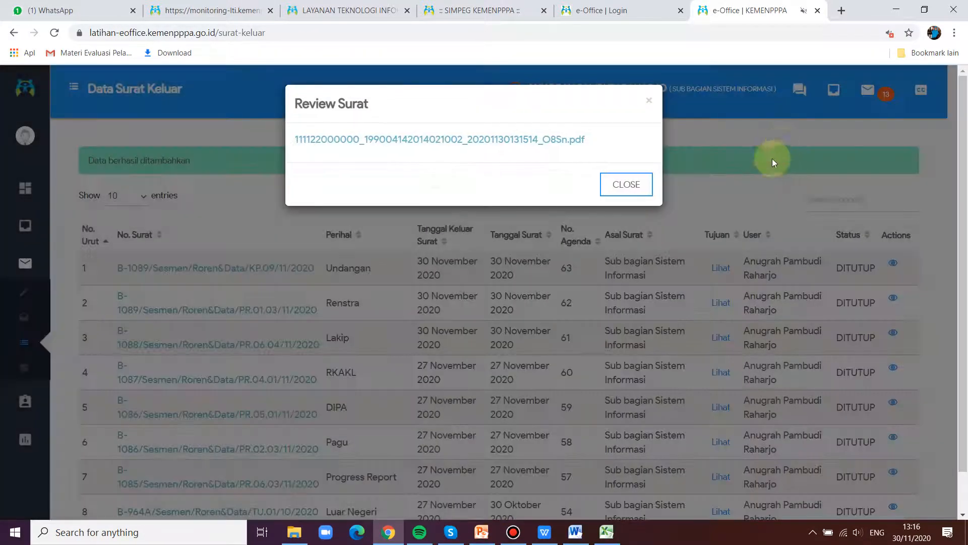
pyautogui.click(767, 175)
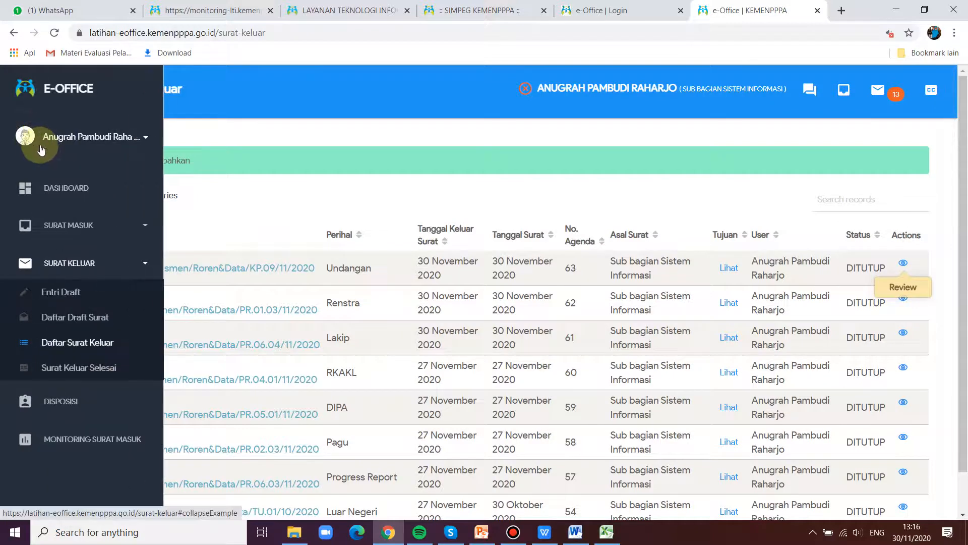
# Step: Log out and sign in to the Inspektorat recipient's account with its e-mail, password and the captcha answer
pyautogui.click(44, 144)
pyautogui.click(54, 207)
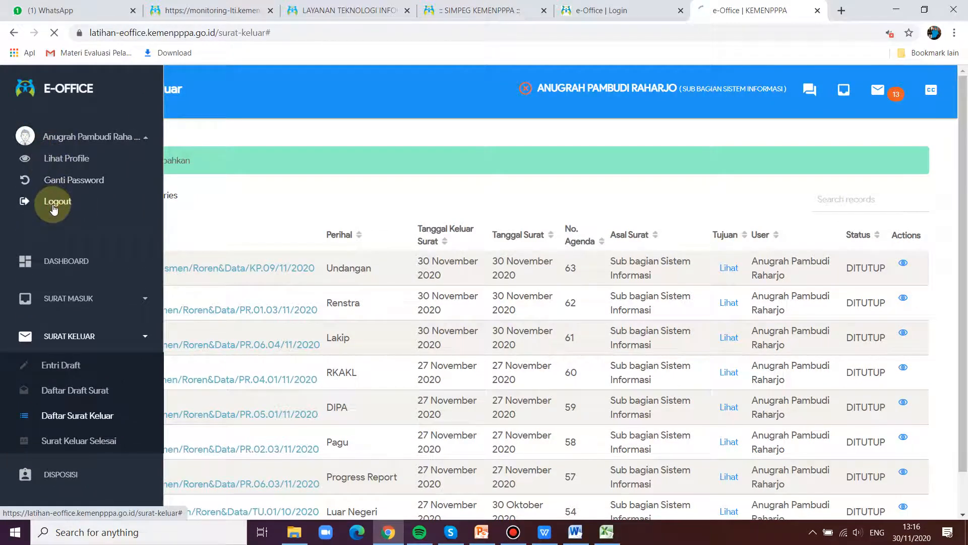
pyautogui.click(375, 233)
pyautogui.write('dyah')
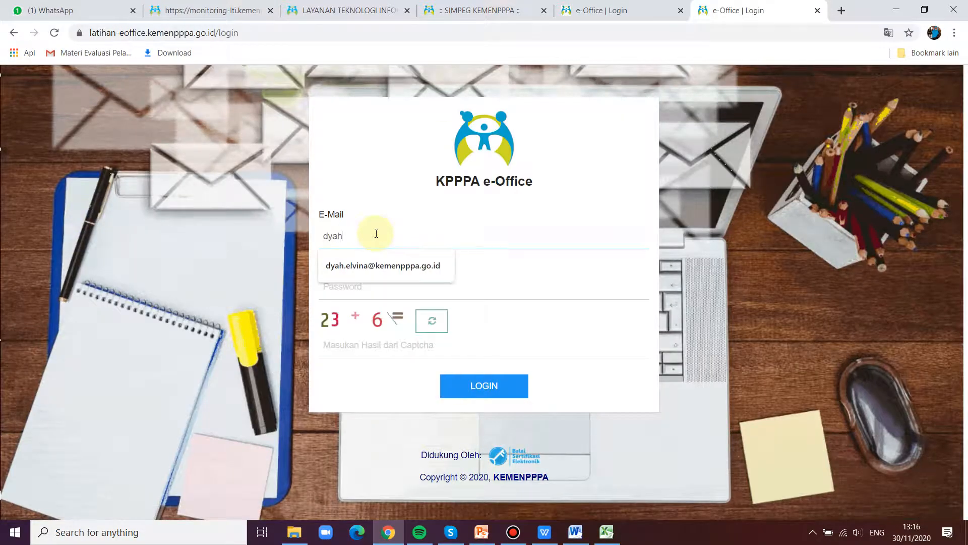
pyautogui.press('Down')
pyautogui.press('Return')
pyautogui.press('Tab')
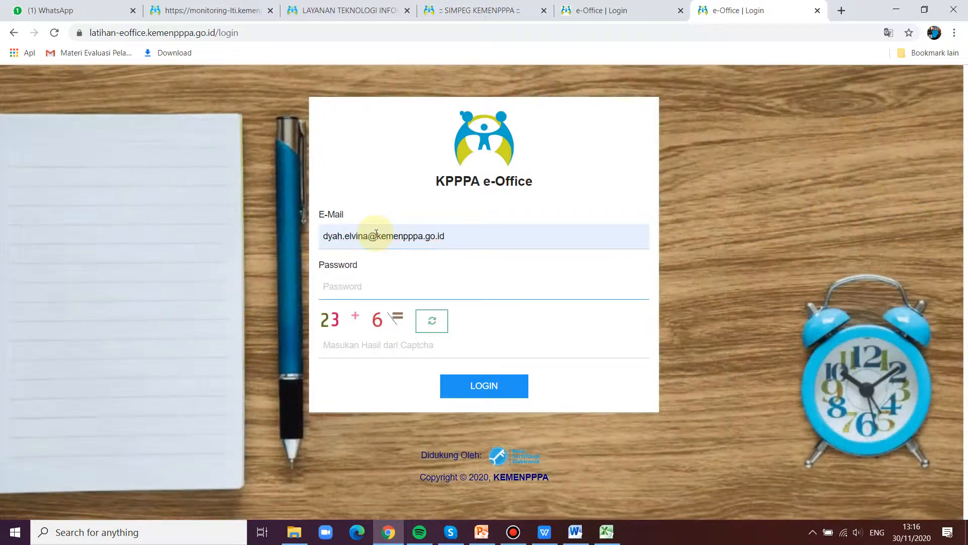
pyautogui.write('•')
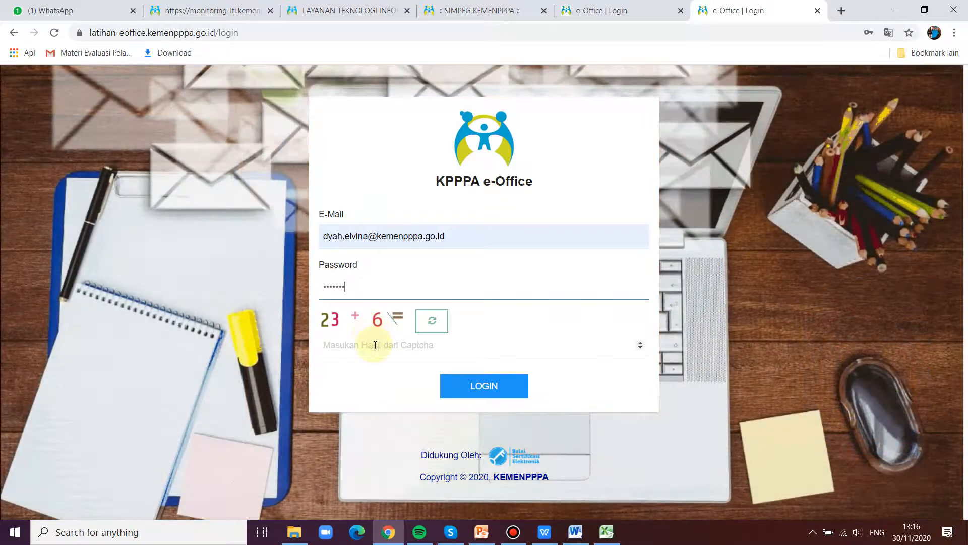
pyautogui.click(375, 345)
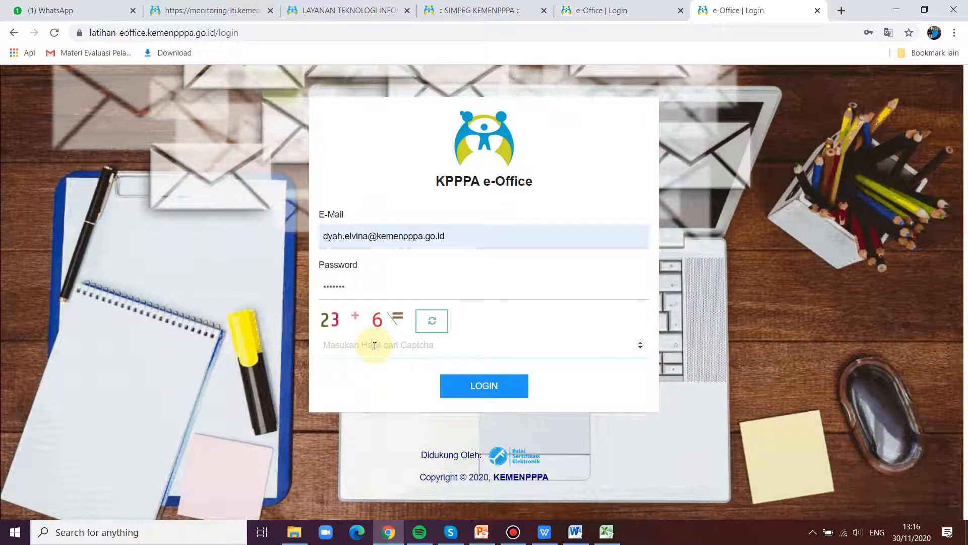
pyautogui.write('29')
pyautogui.click(476, 389)
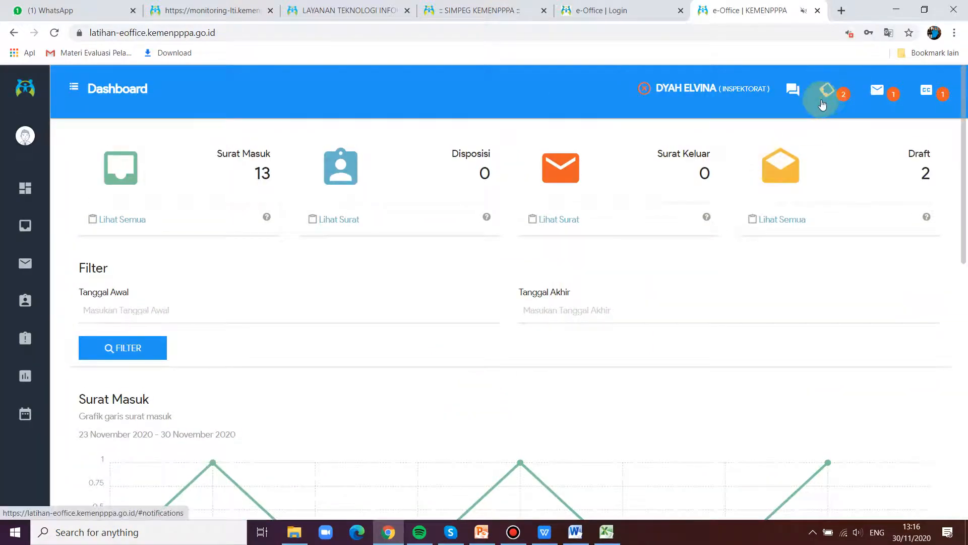
# Step: Open the new Undangan letter from Sub Bagian Sistem Informasi in the incoming letter notifications and review its details
pyautogui.click(824, 102)
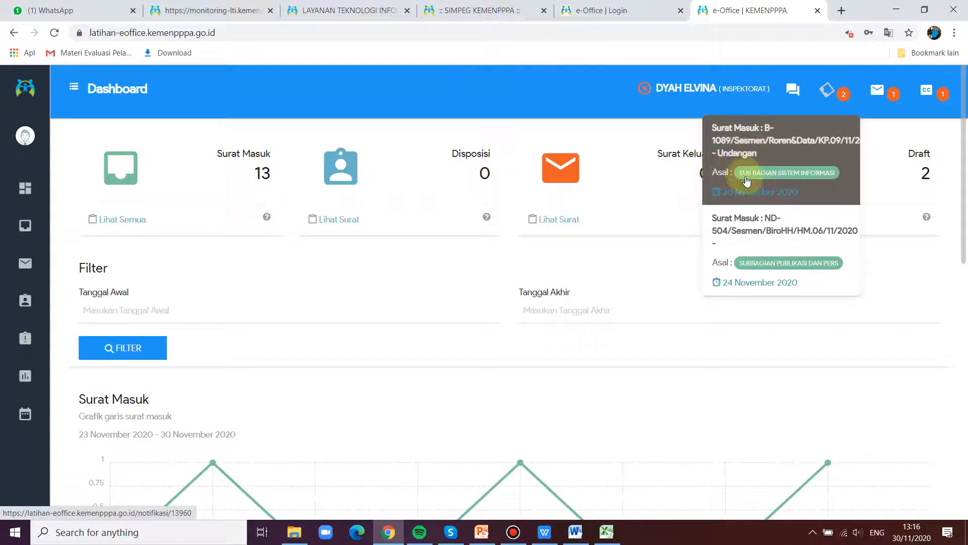
pyautogui.click(792, 175)
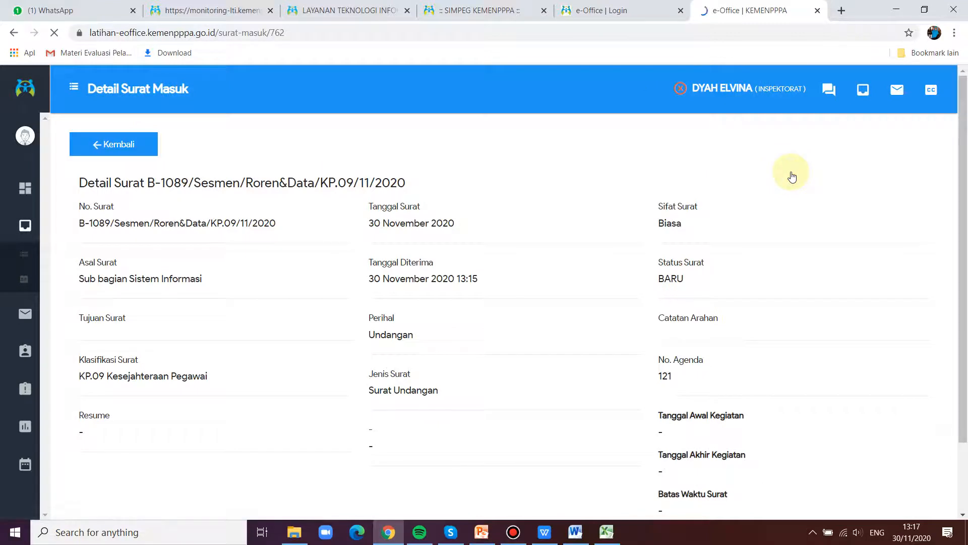
pyautogui.scroll(-2, 729, 198)
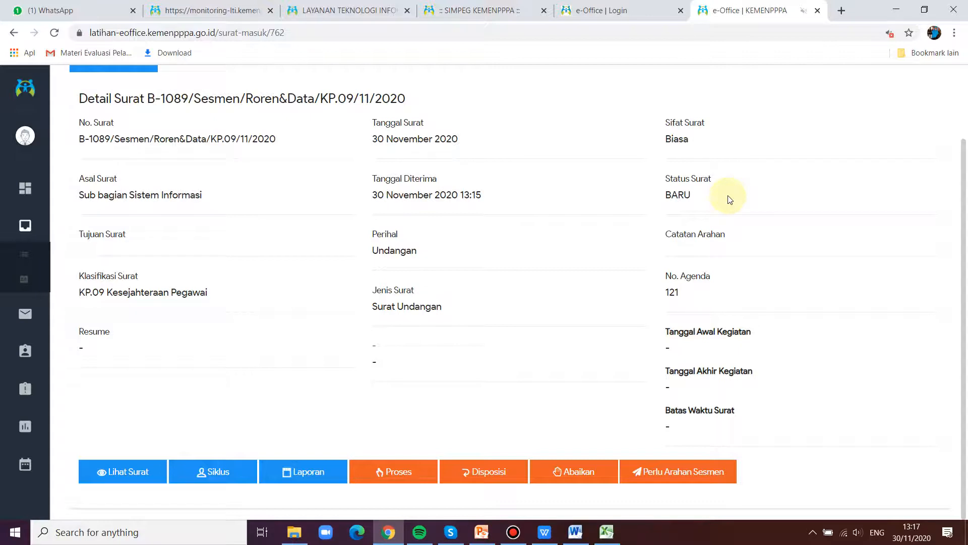
pyautogui.scroll(2, 728, 198)
pyautogui.scroll(-2, 729, 198)
# Step: Preview the received letter's attached PDF and view its Siklus Surat routing, closing both views
pyautogui.click(123, 476)
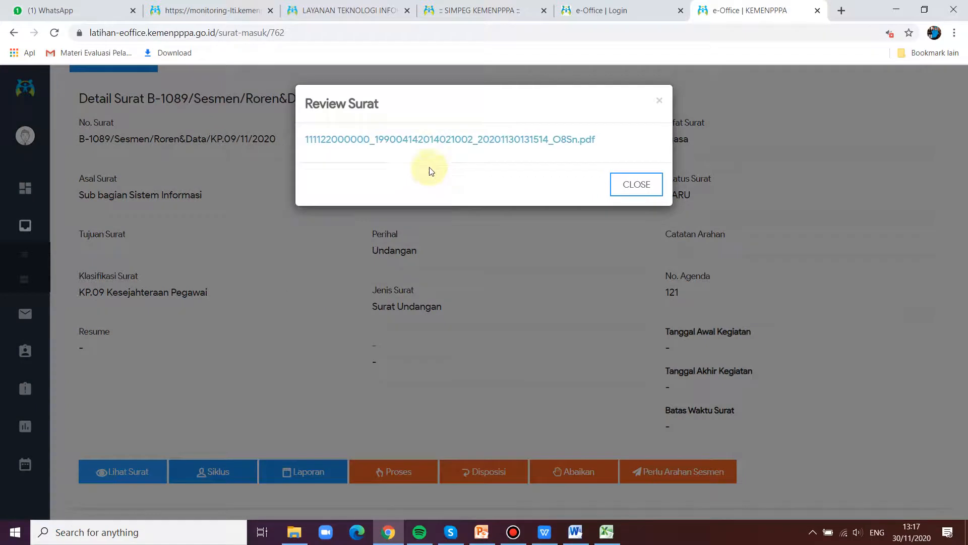
pyautogui.click(432, 142)
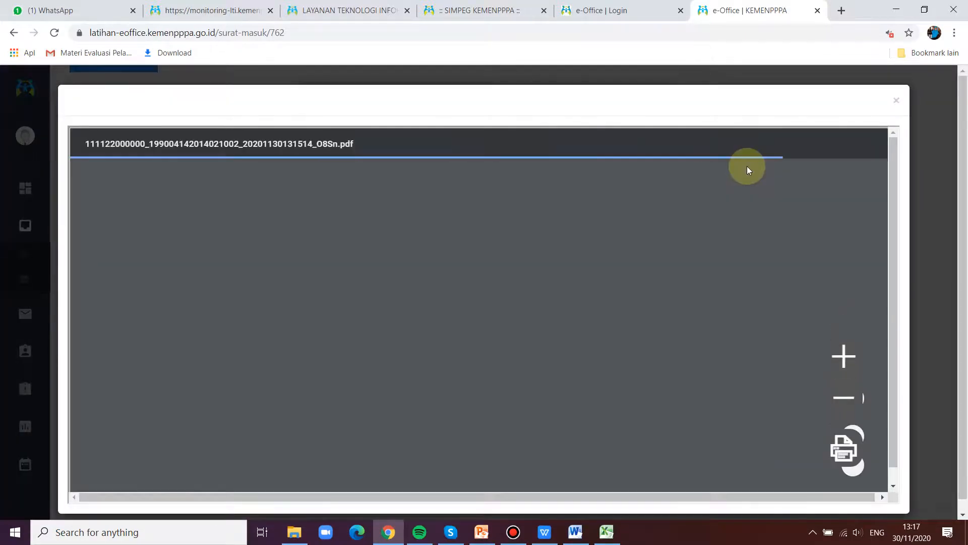
pyautogui.scroll(-4, 724, 236)
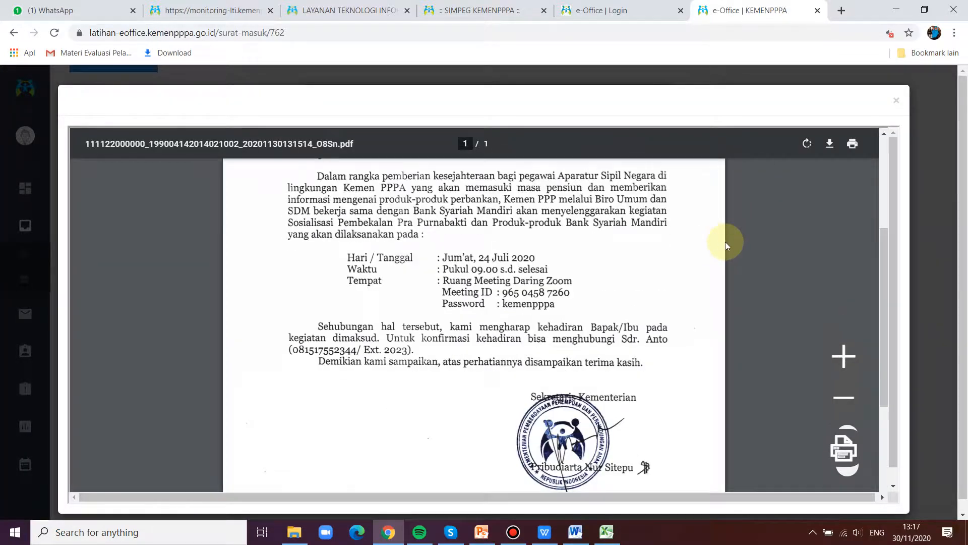
pyautogui.click(895, 104)
pyautogui.click(425, 316)
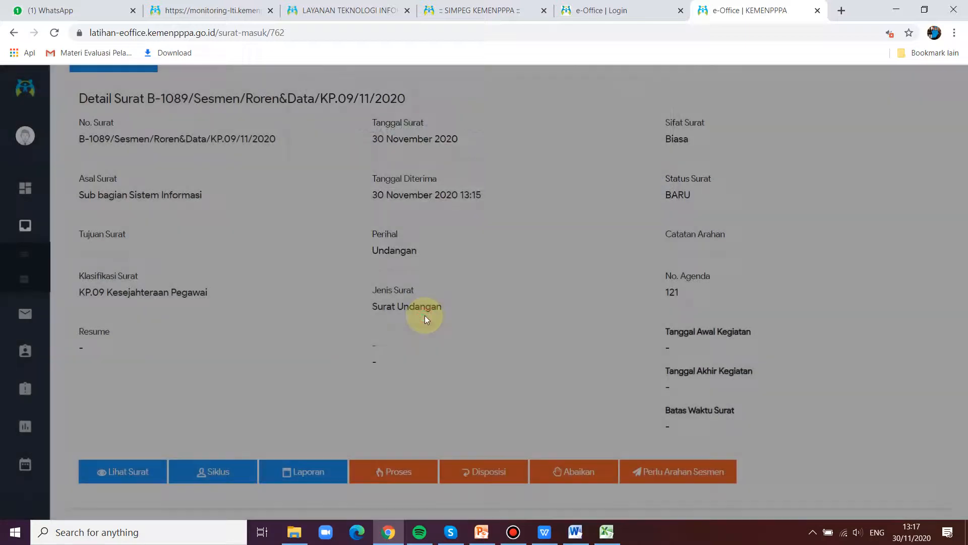
pyautogui.click(215, 480)
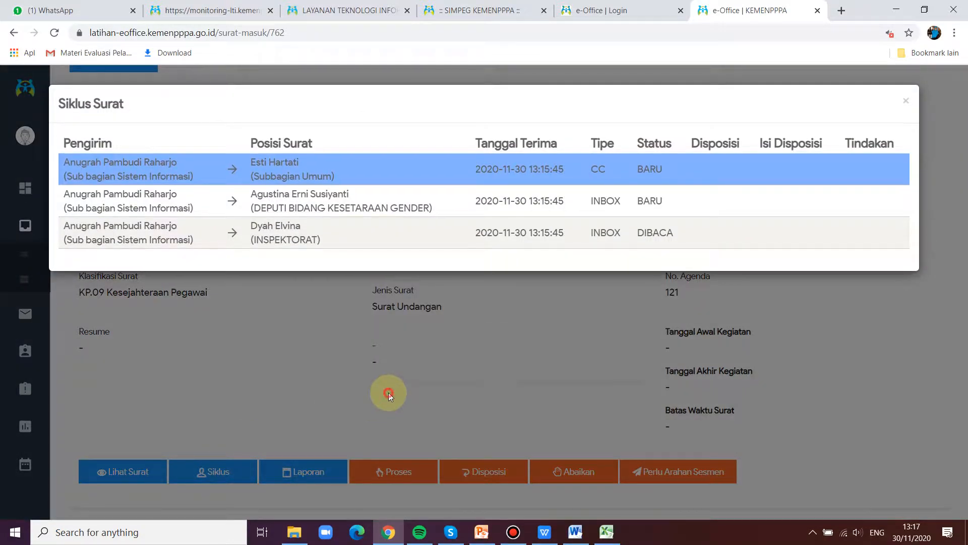
pyautogui.click(388, 392)
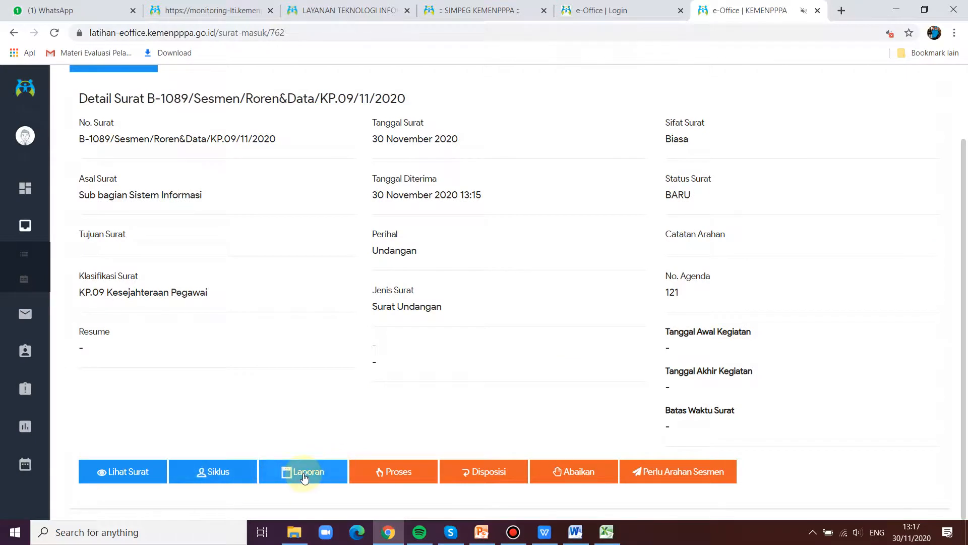